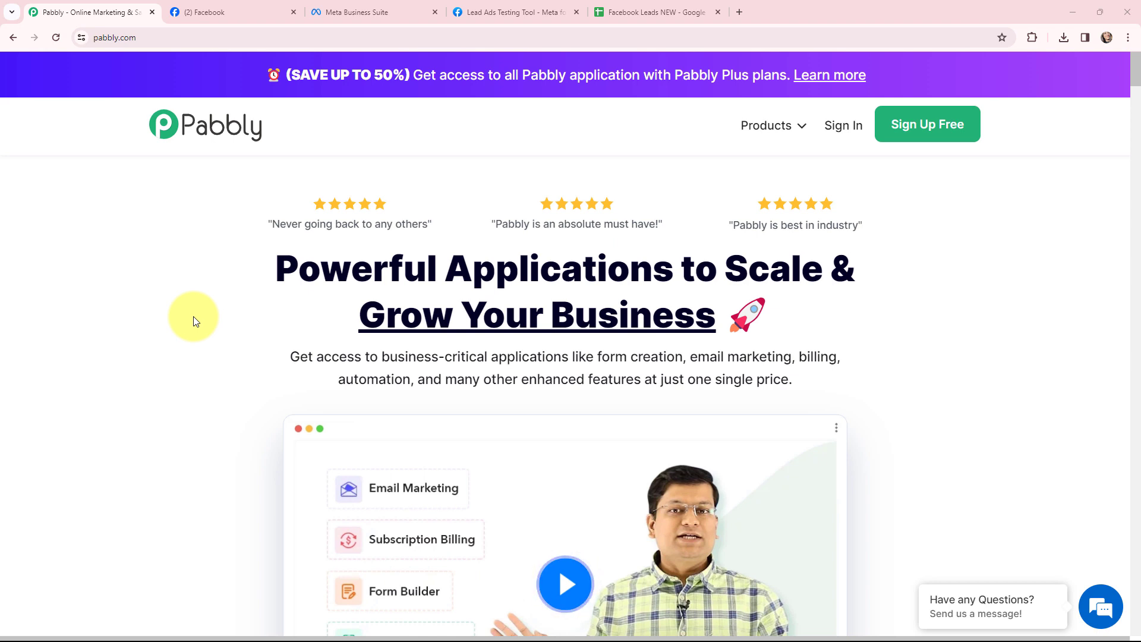
# Review the sample lead form in the Lead Ads Testing Tool and the Facebook Leads NEW spreadsheet, and return to Pabbly
pyautogui.click(470, 13)
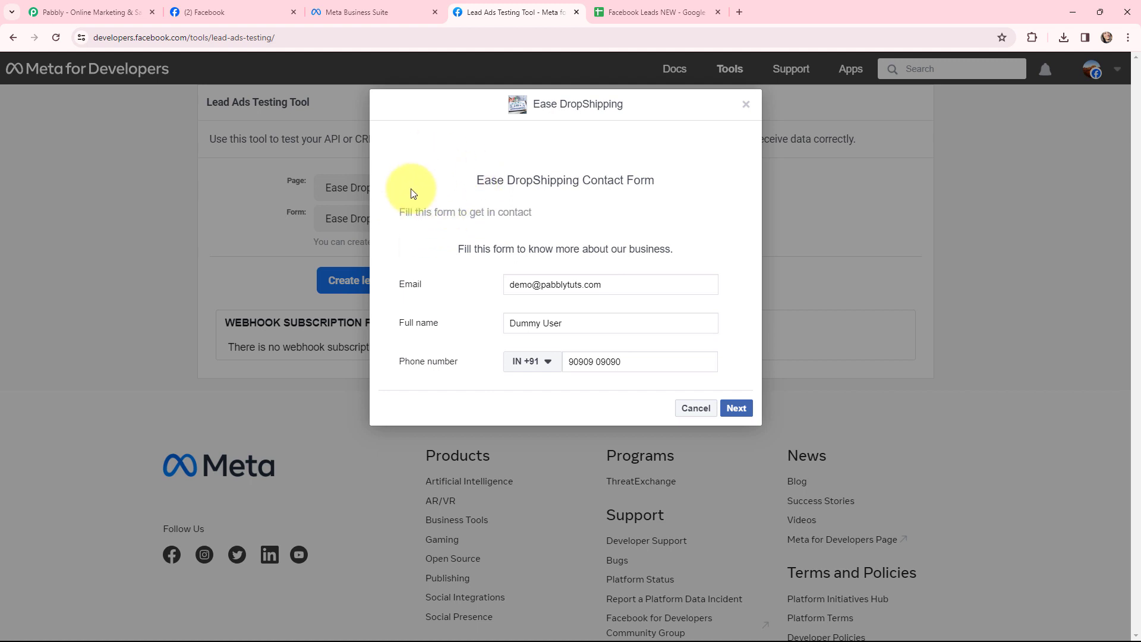
pyautogui.click(615, 12)
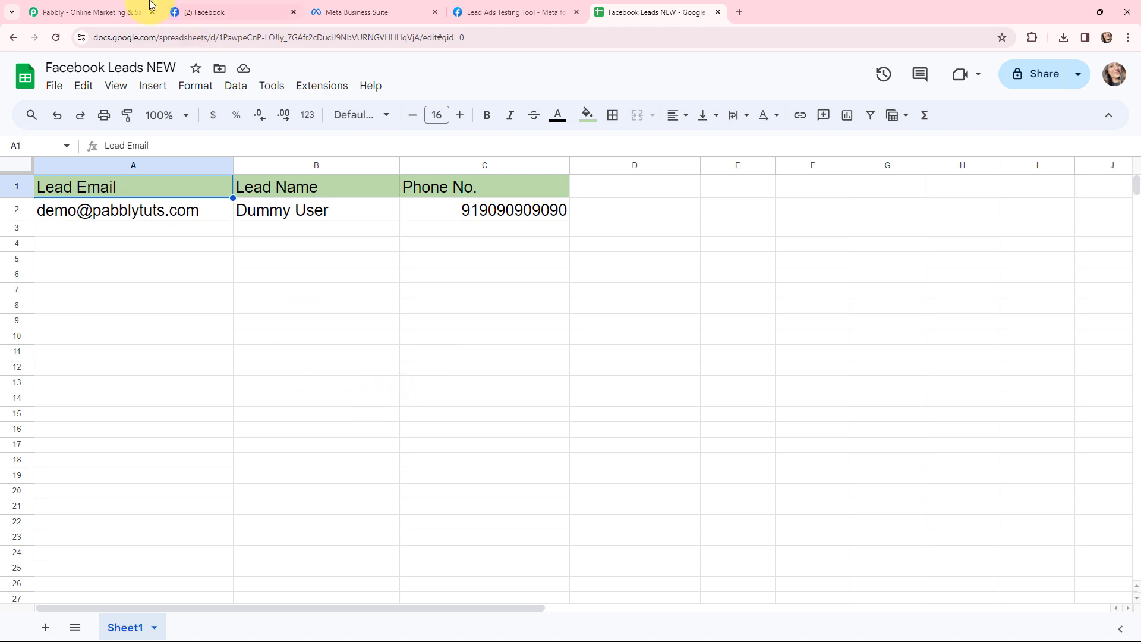
pyautogui.click(128, 12)
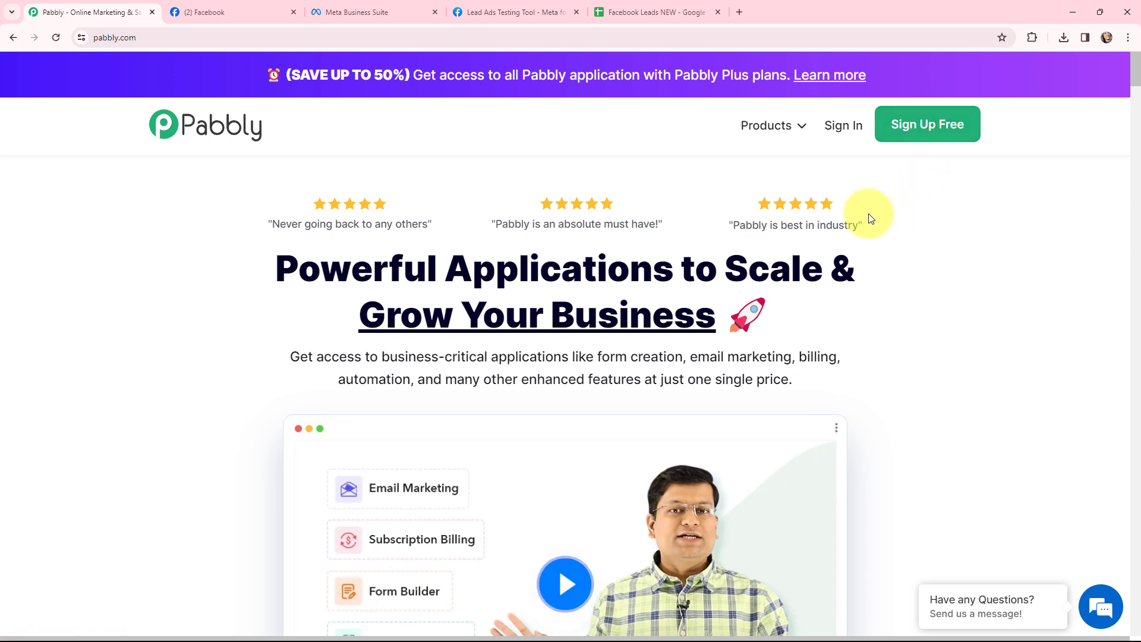
# Open Pabbly Connect and create a workflow named "Add Facebook Leads to Google Sheets" in the Facebook Lead Ads Automation folder
pyautogui.click(841, 127)
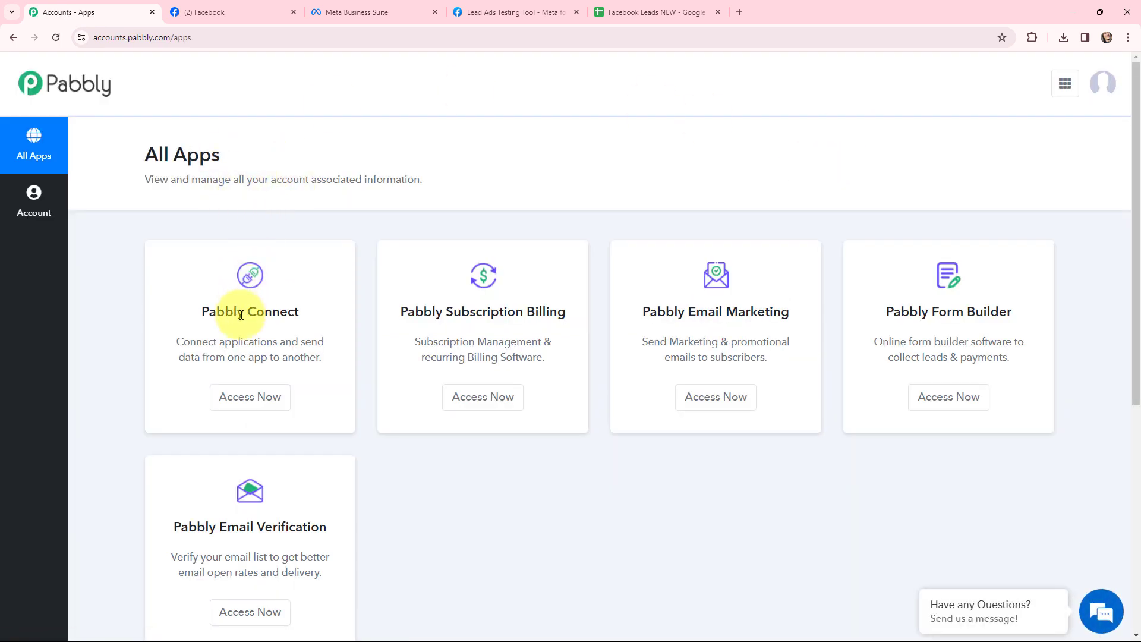
pyautogui.click(246, 405)
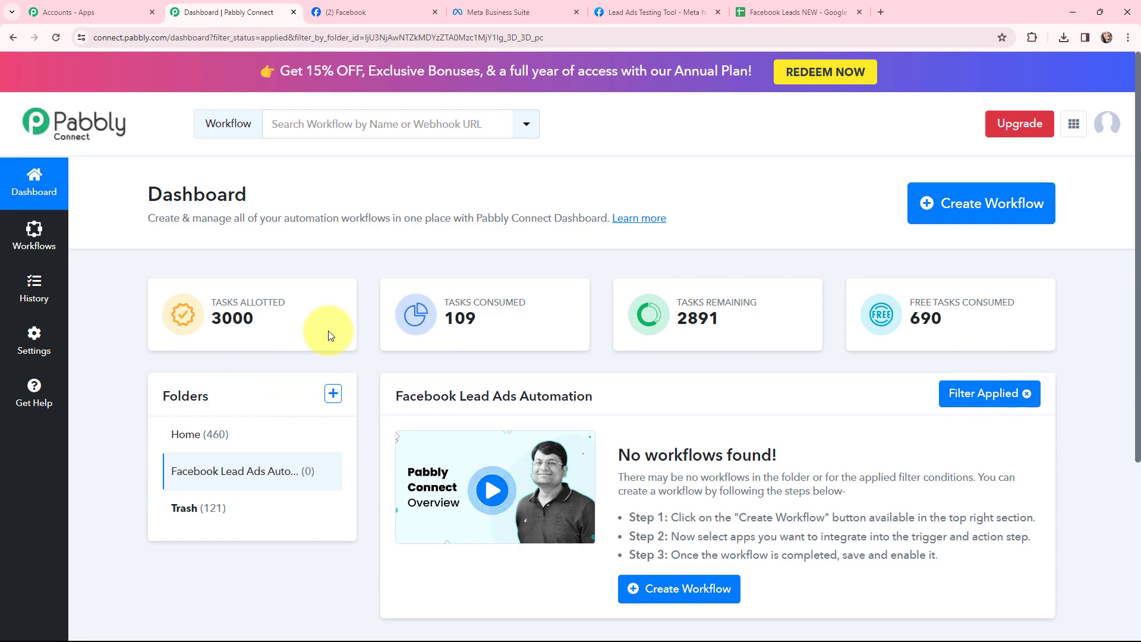
pyautogui.click(939, 205)
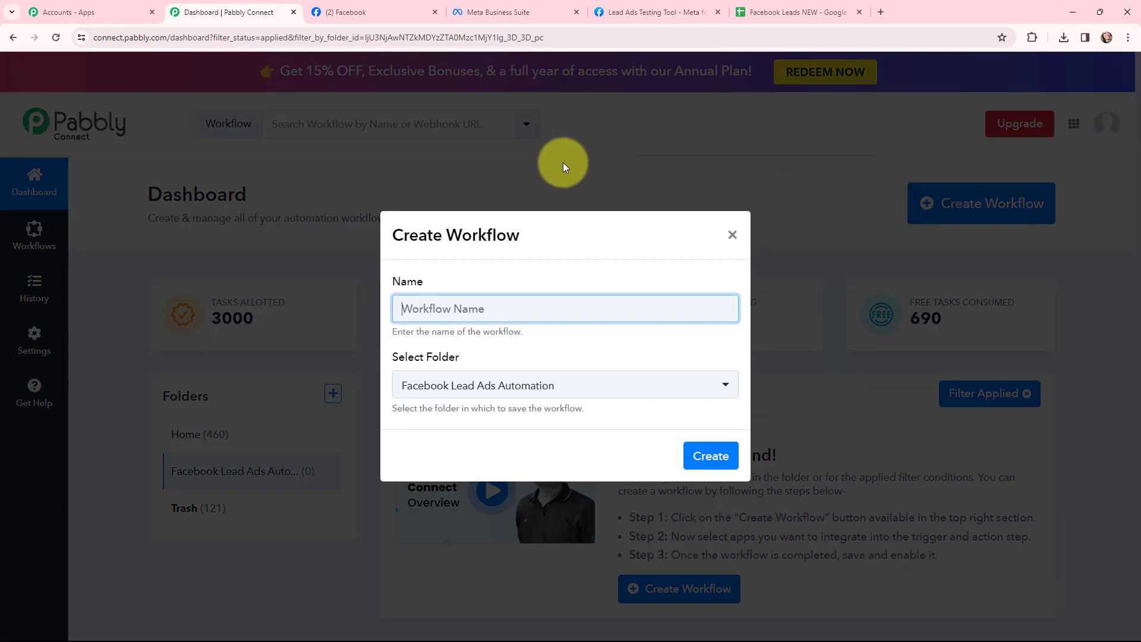
pyautogui.write('Add Facebook Leads to Google Sheets')
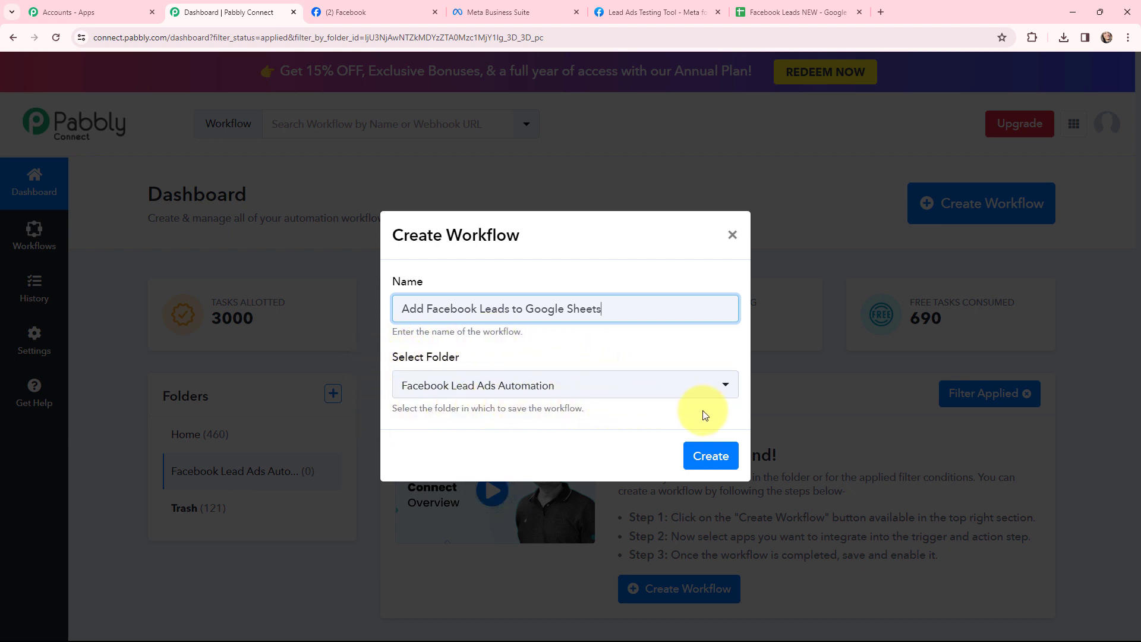
pyautogui.click(709, 455)
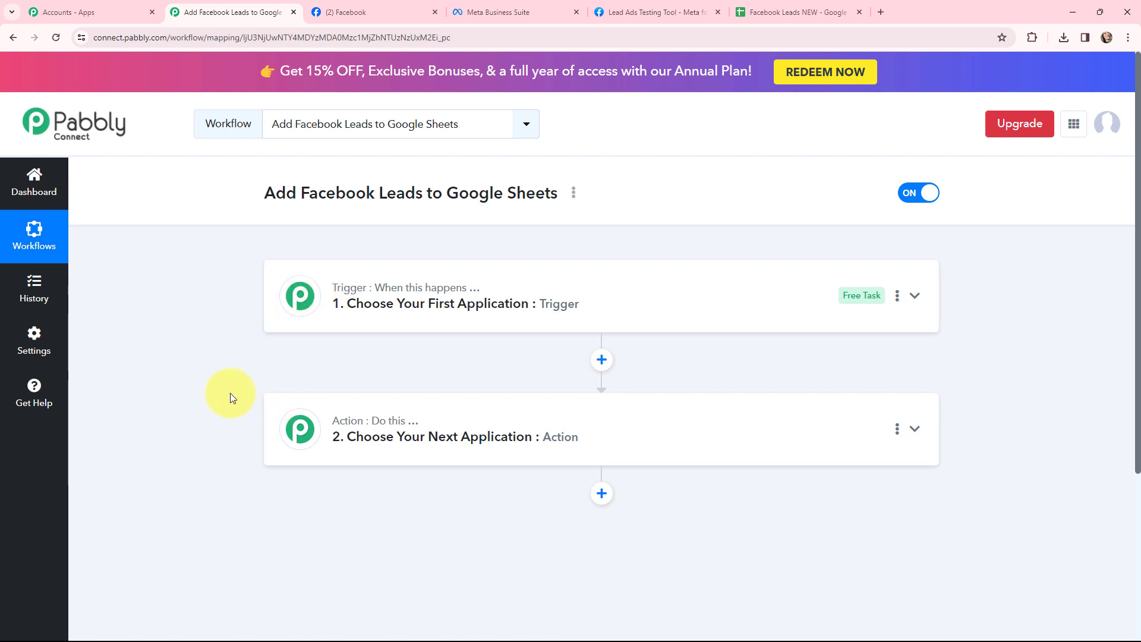
# Check the test lead form and the Facebook Leads NEW spreadsheet, and return to the workflow
pyautogui.click(654, 12)
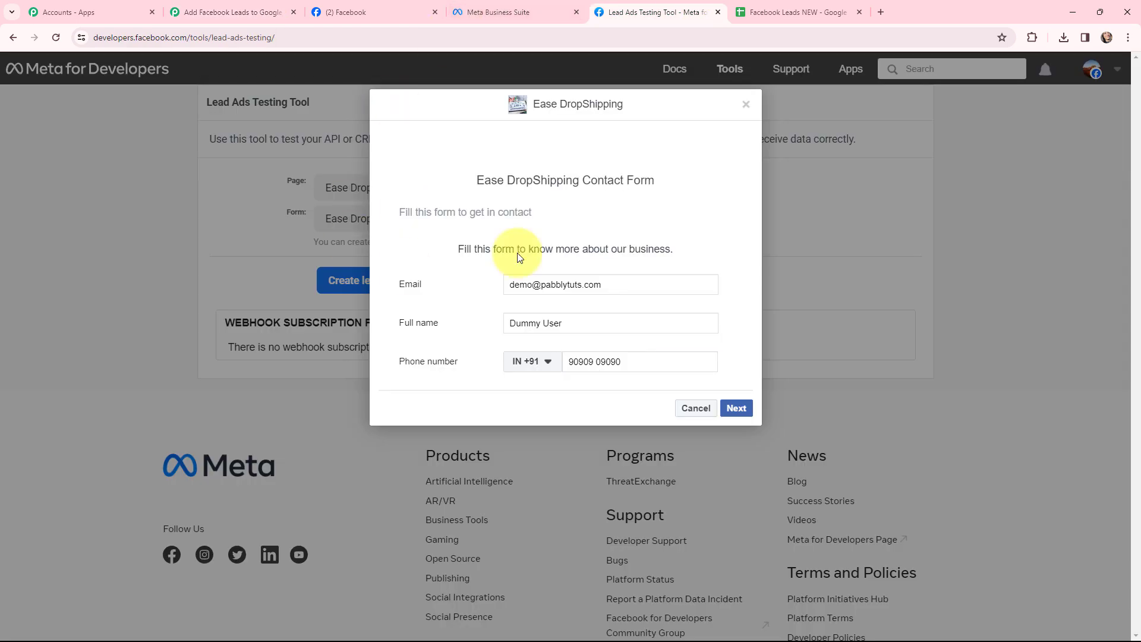
pyautogui.click(779, 12)
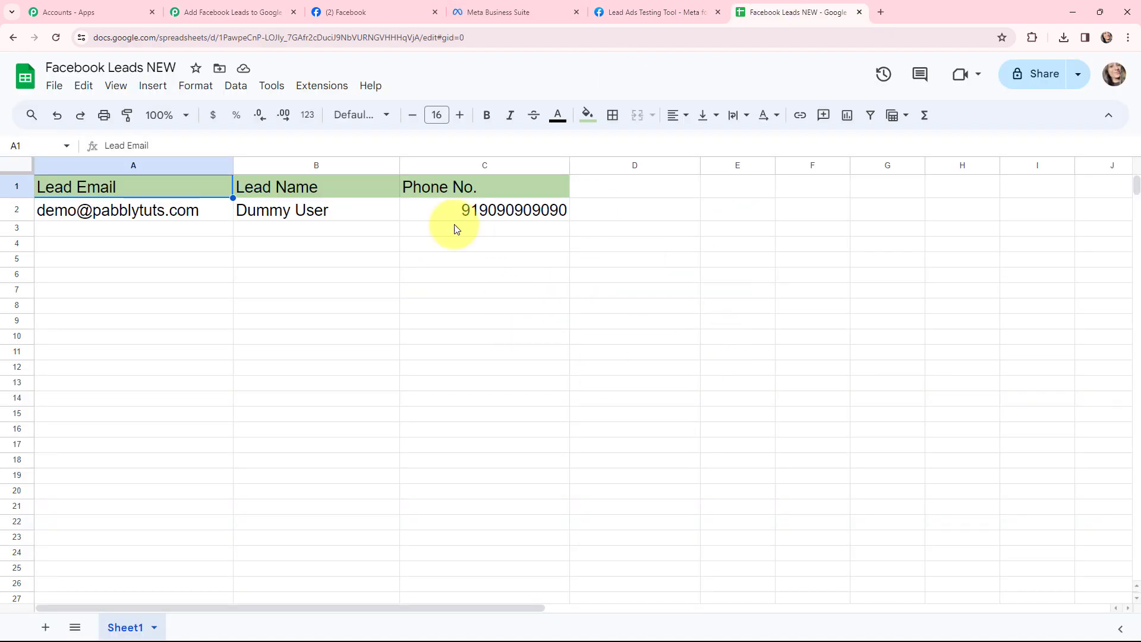
pyautogui.click(205, 10)
# Set the workflow's trigger to the Facebook Lead Ads app with the New Lead (Instant) event
pyautogui.click(291, 299)
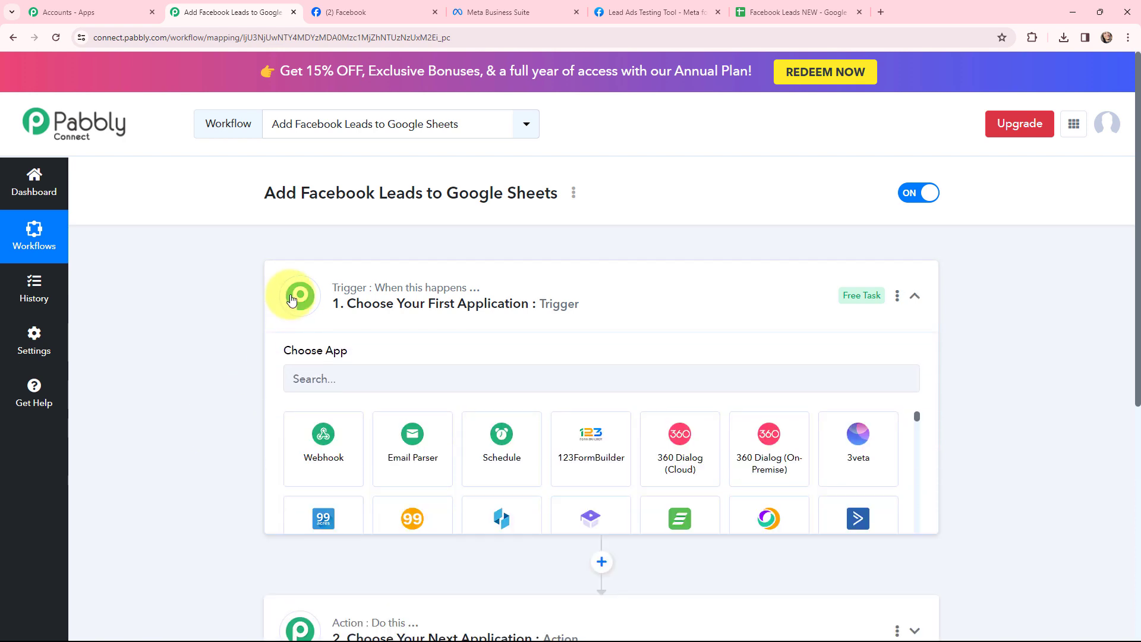
pyautogui.click(328, 388)
pyautogui.write('f')
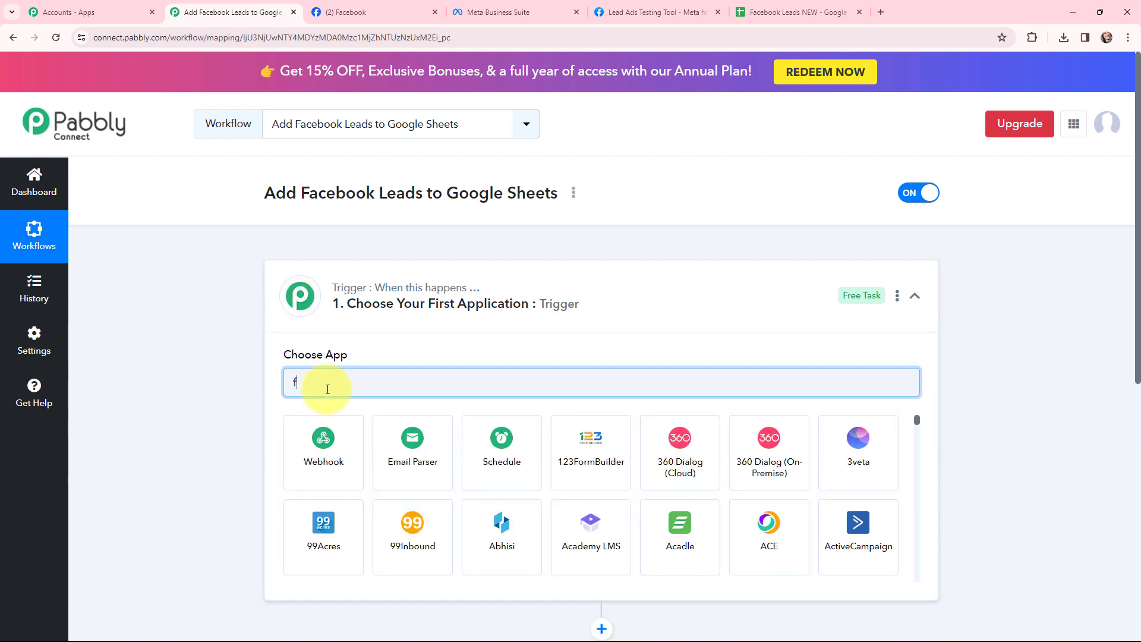
pyautogui.write('acebook')
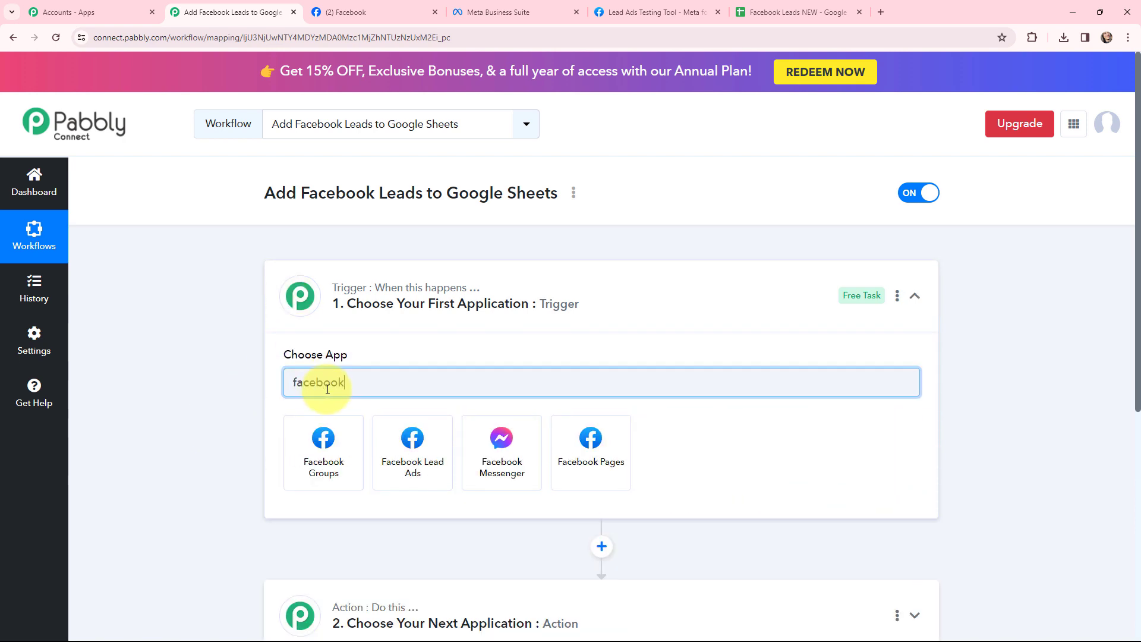
pyautogui.write(' lead ads')
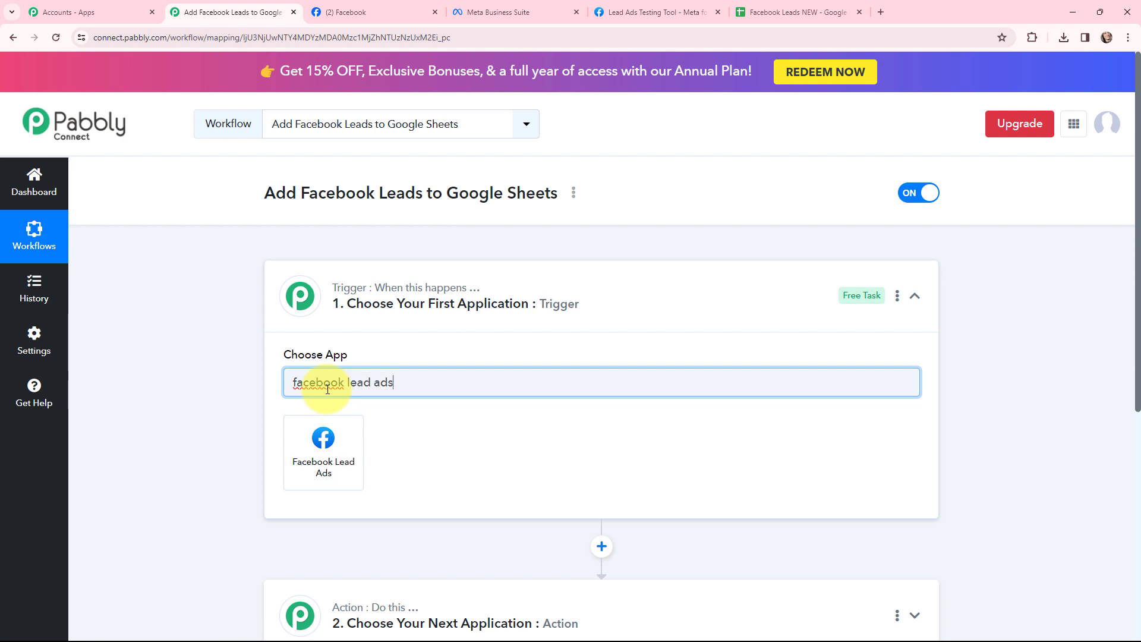
pyautogui.click(333, 420)
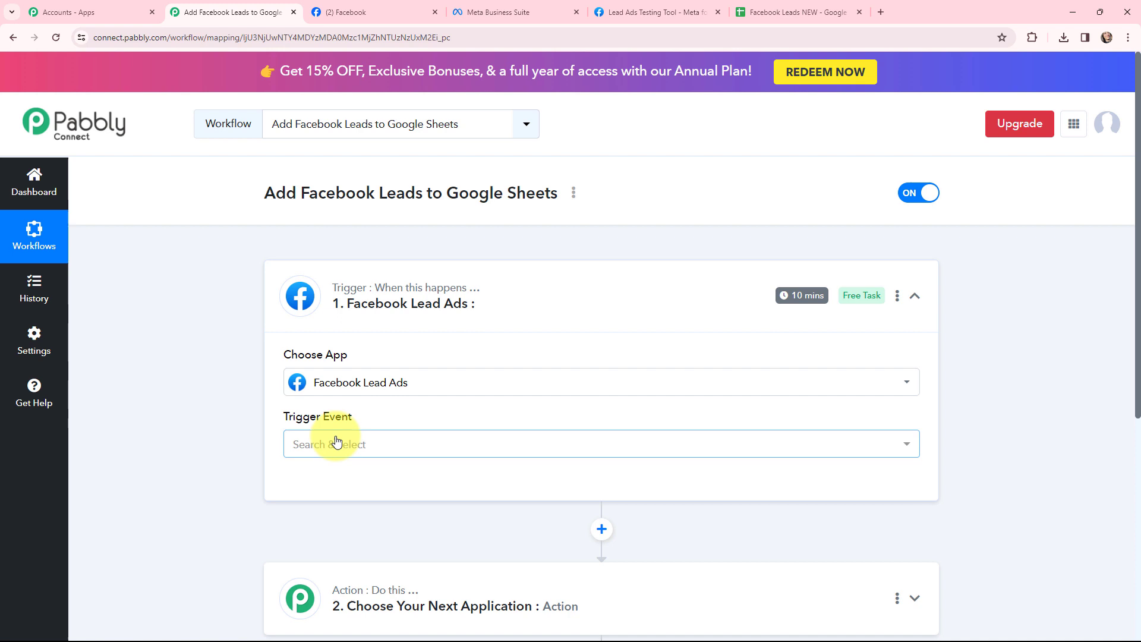
pyautogui.click(334, 443)
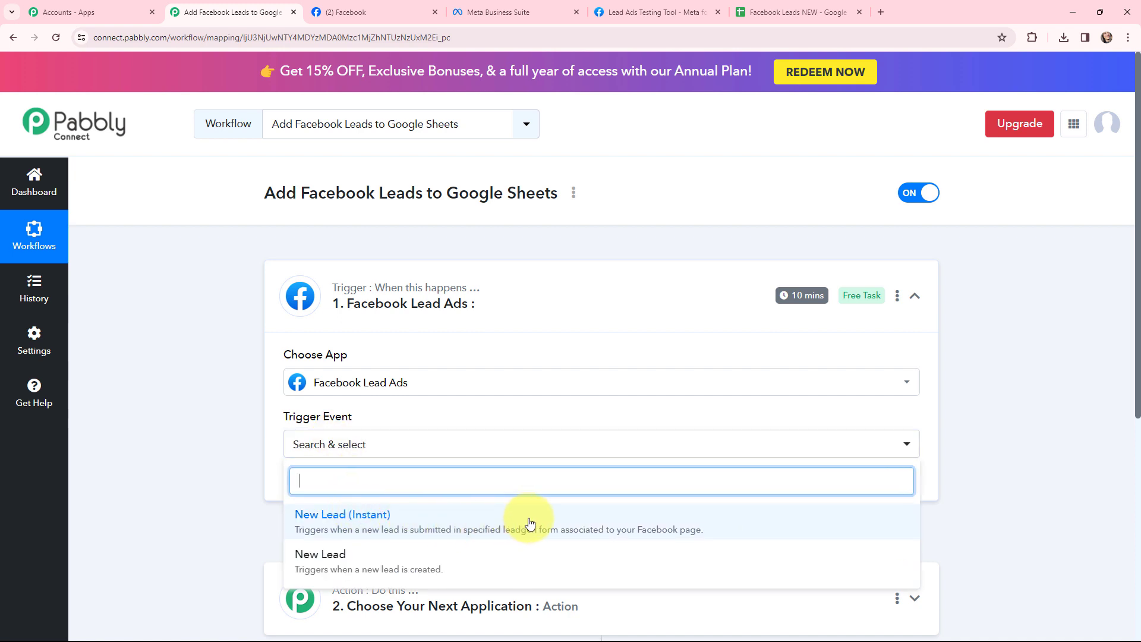
pyautogui.click(475, 520)
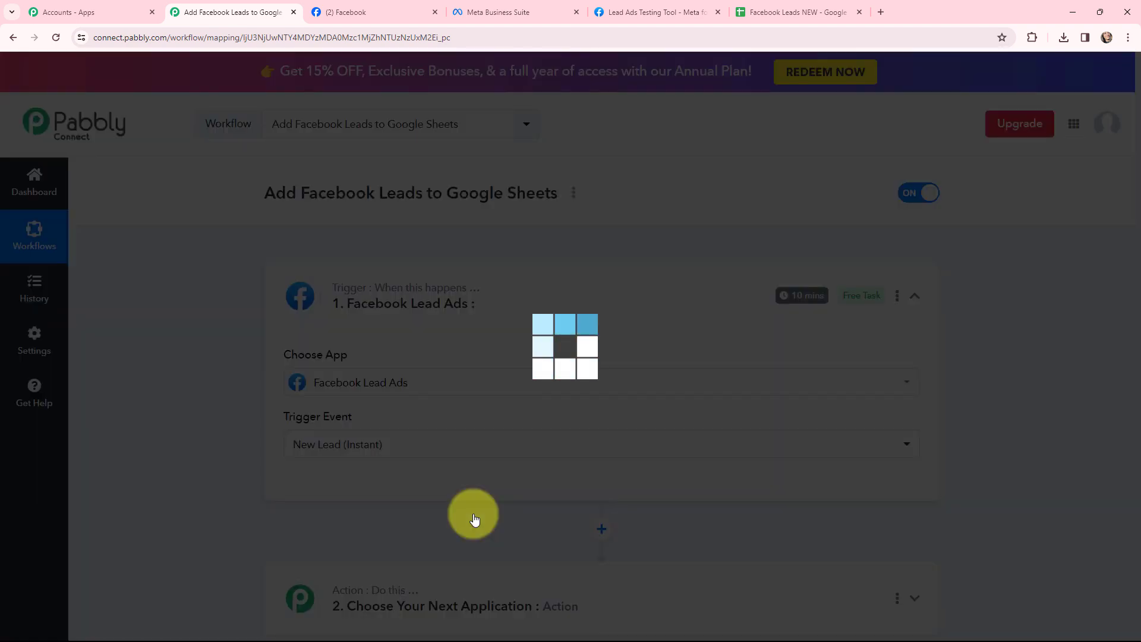
# Set the workflow's action to the Google Sheets app with the Add New Row event
pyautogui.scroll(-2, 470, 517)
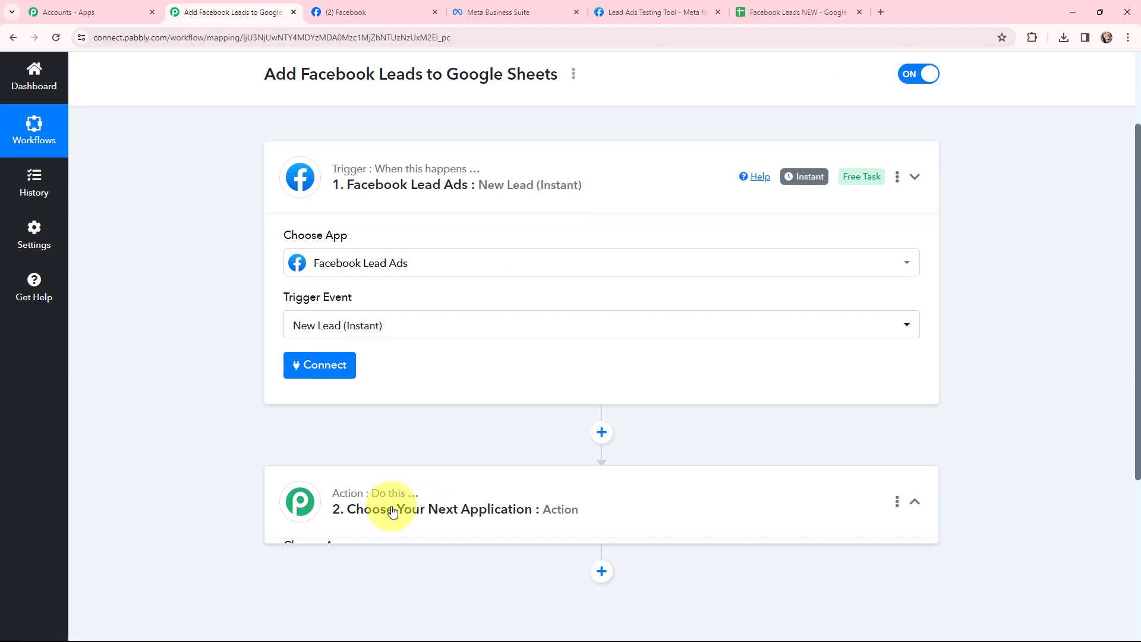
pyautogui.click(398, 508)
pyautogui.click(413, 313)
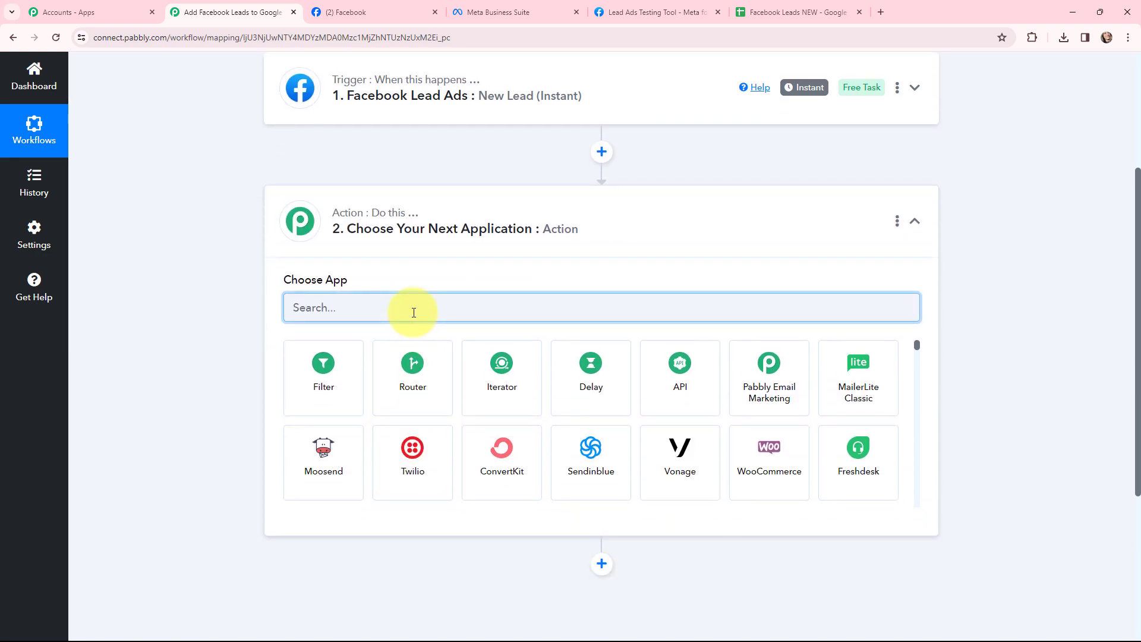
pyautogui.write('google sheets')
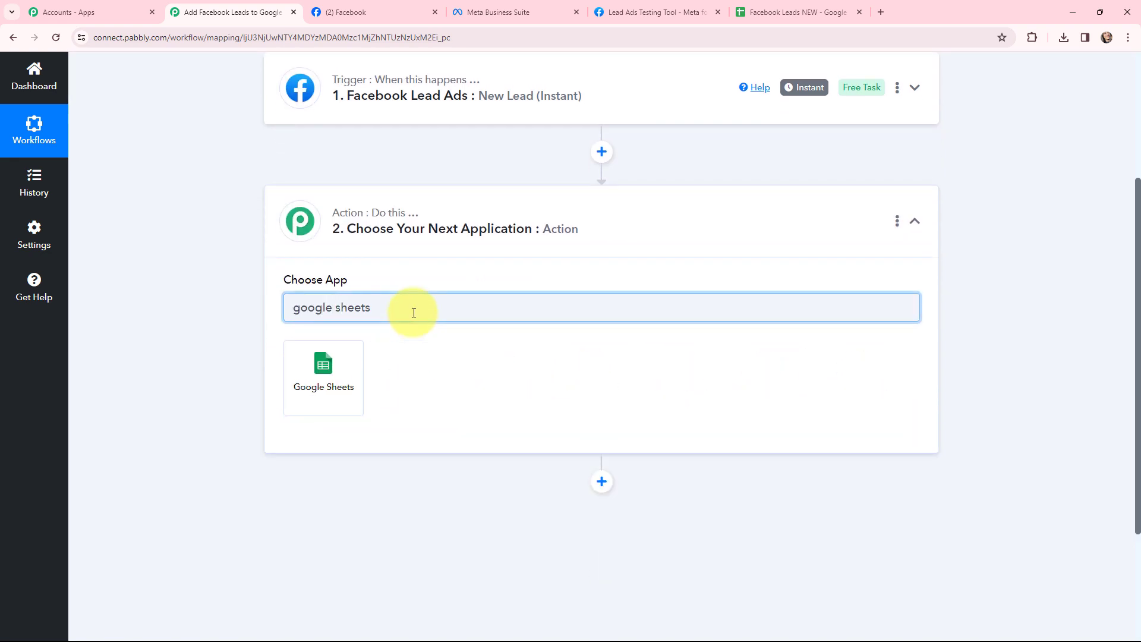
pyautogui.click(328, 360)
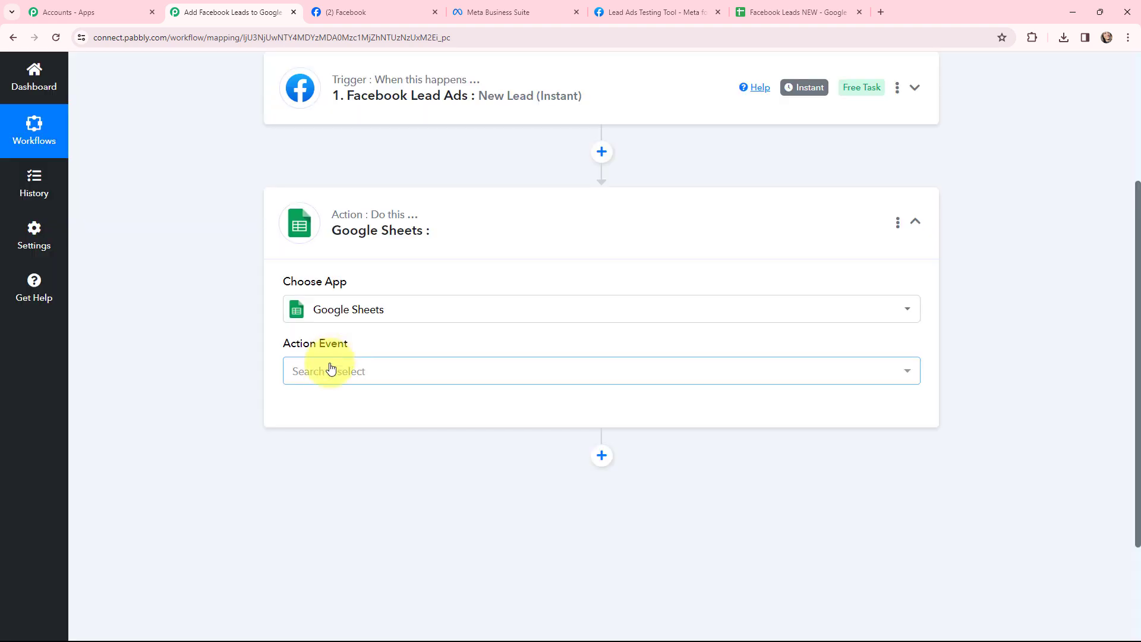
pyautogui.click(326, 369)
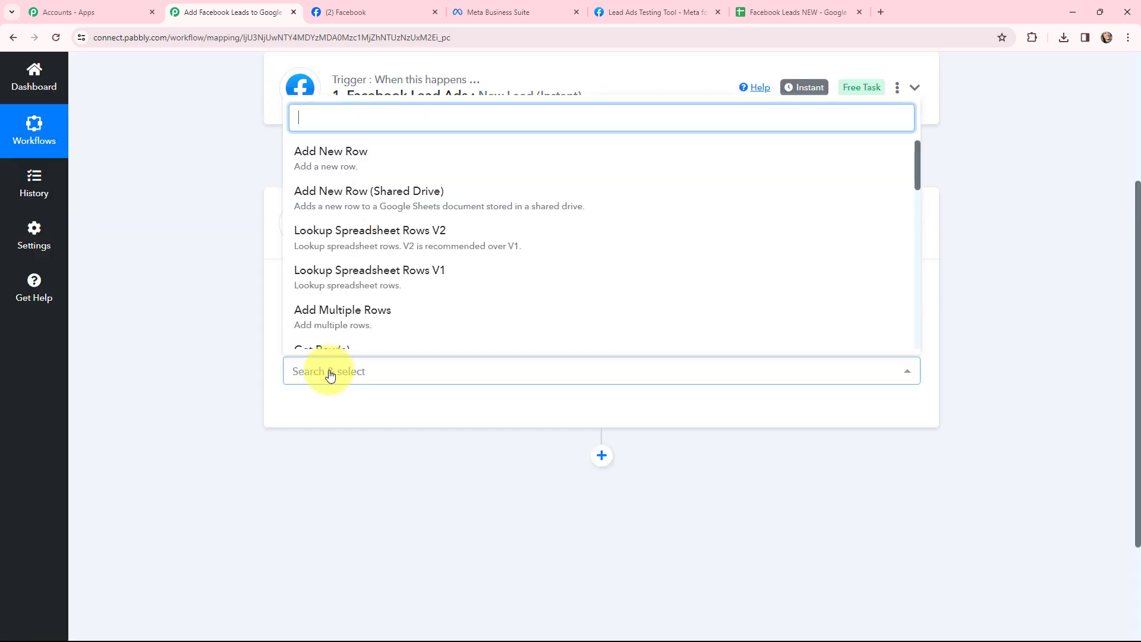
pyautogui.click(331, 160)
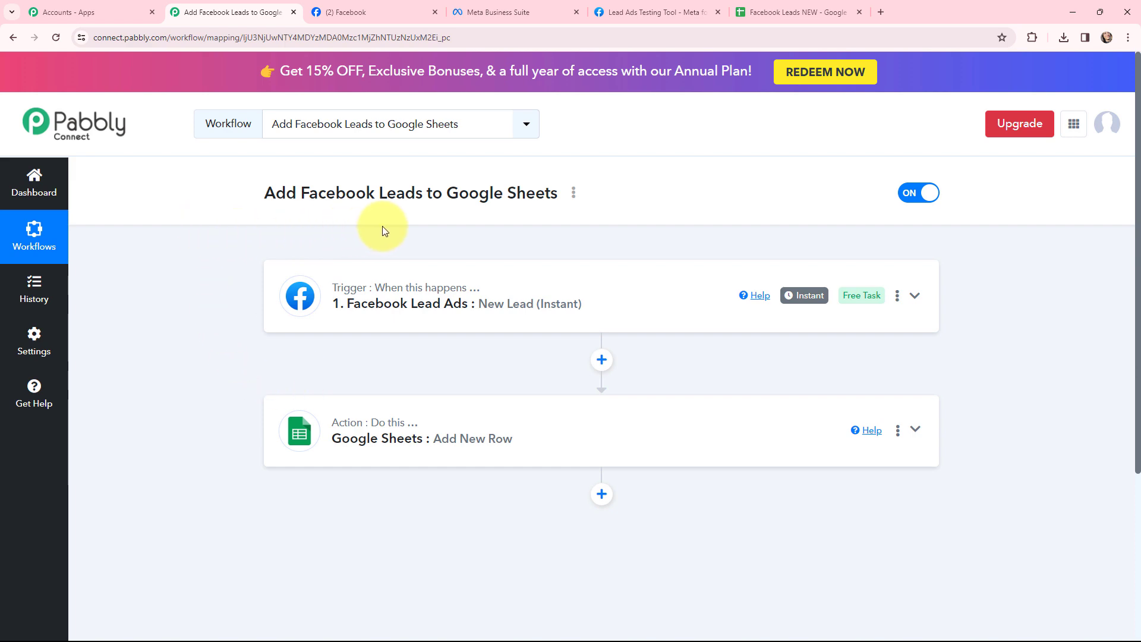
# Compare the fields of the test lead form with the columns of the Facebook Leads NEW spreadsheet, and return to the workflow
pyautogui.click(647, 9)
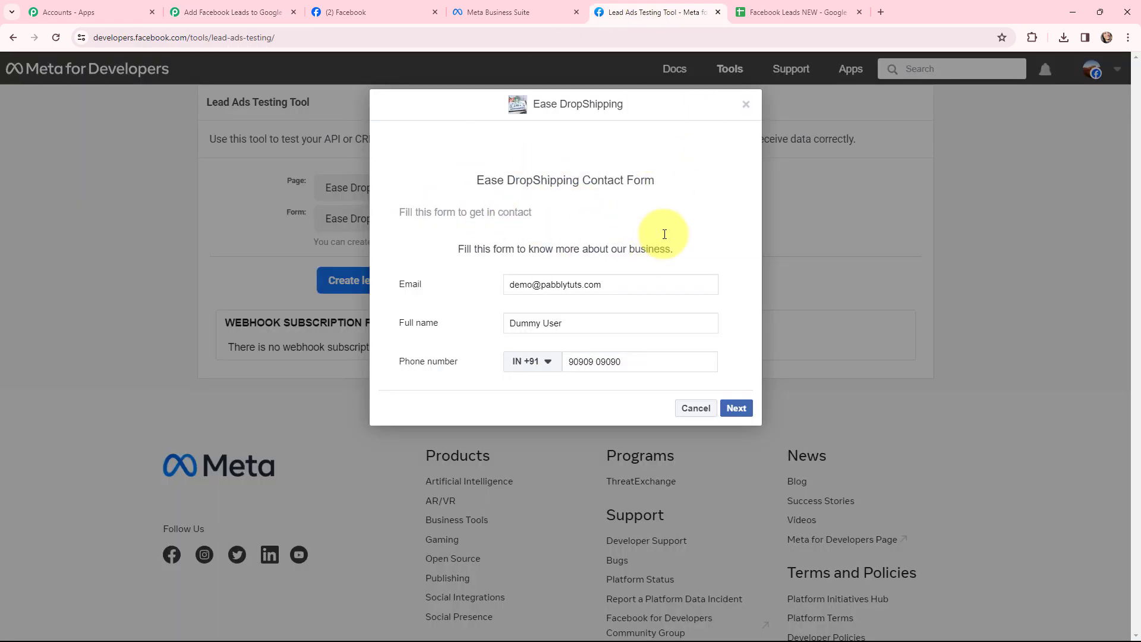
pyautogui.click(797, 7)
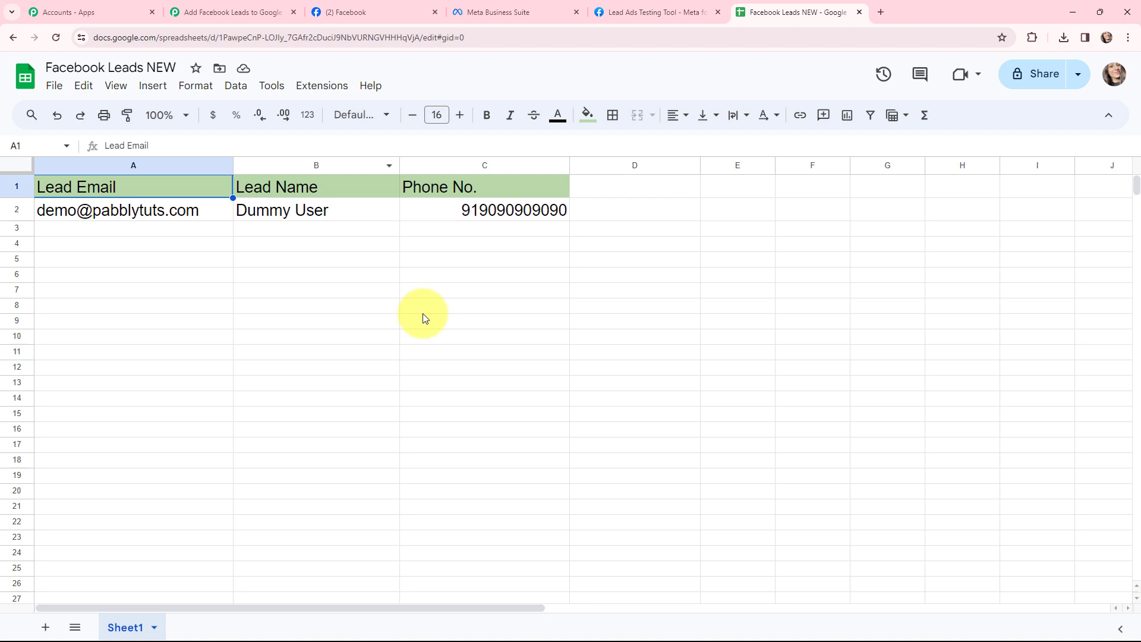
pyautogui.click(220, 11)
# Connect the Facebook Lead Ads trigger to the Facebook account through a new connection
pyautogui.click(303, 282)
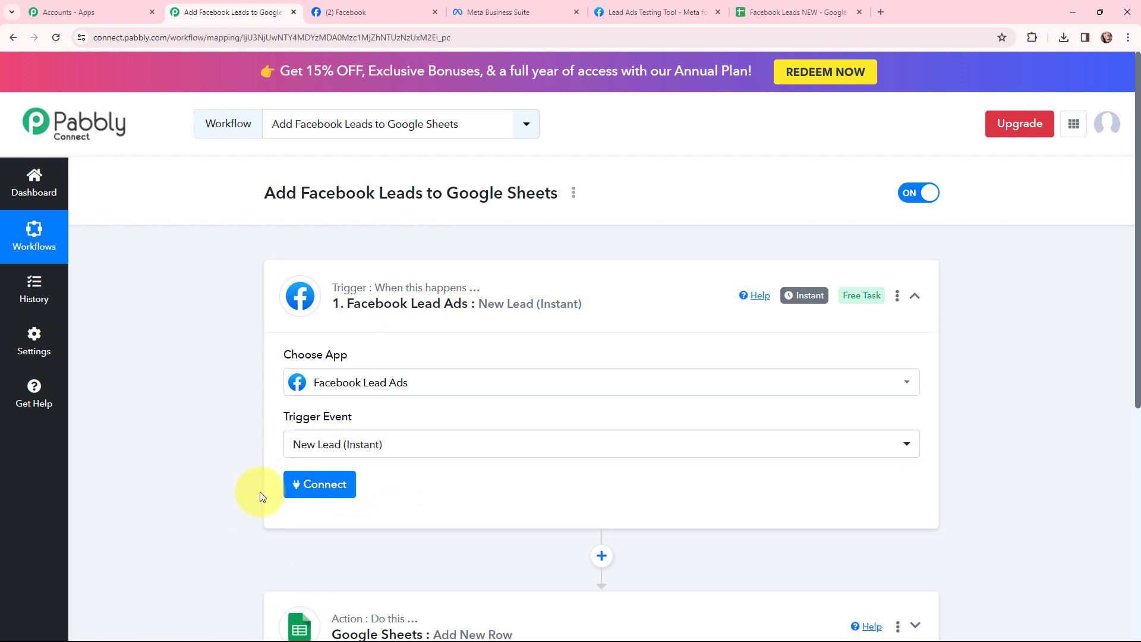
pyautogui.click(318, 486)
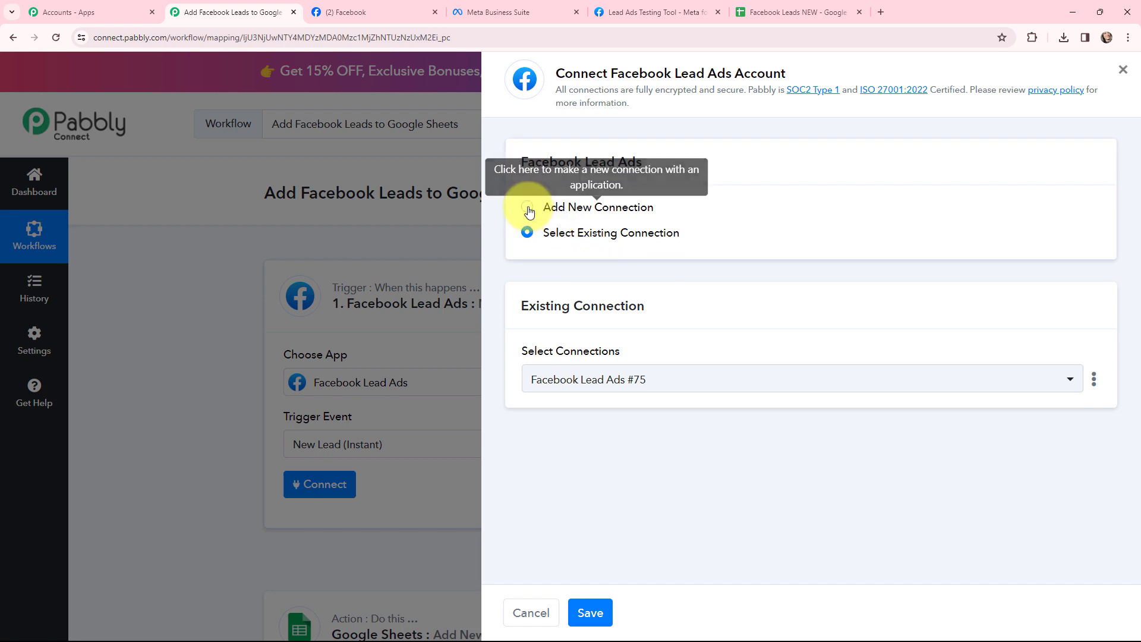
pyautogui.click(525, 208)
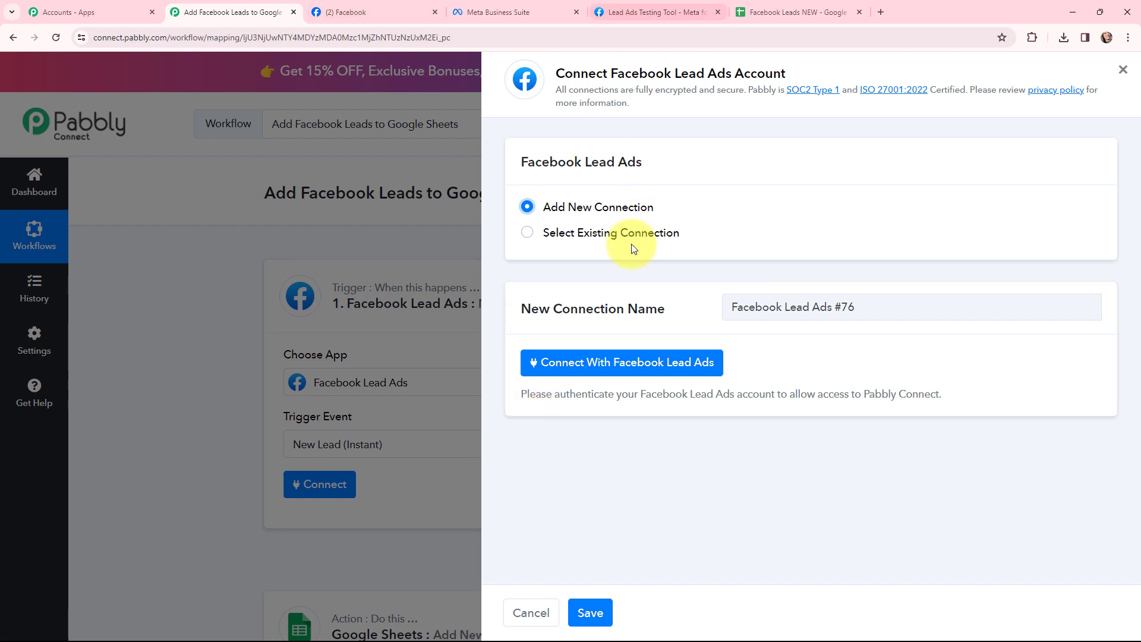
pyautogui.click(593, 363)
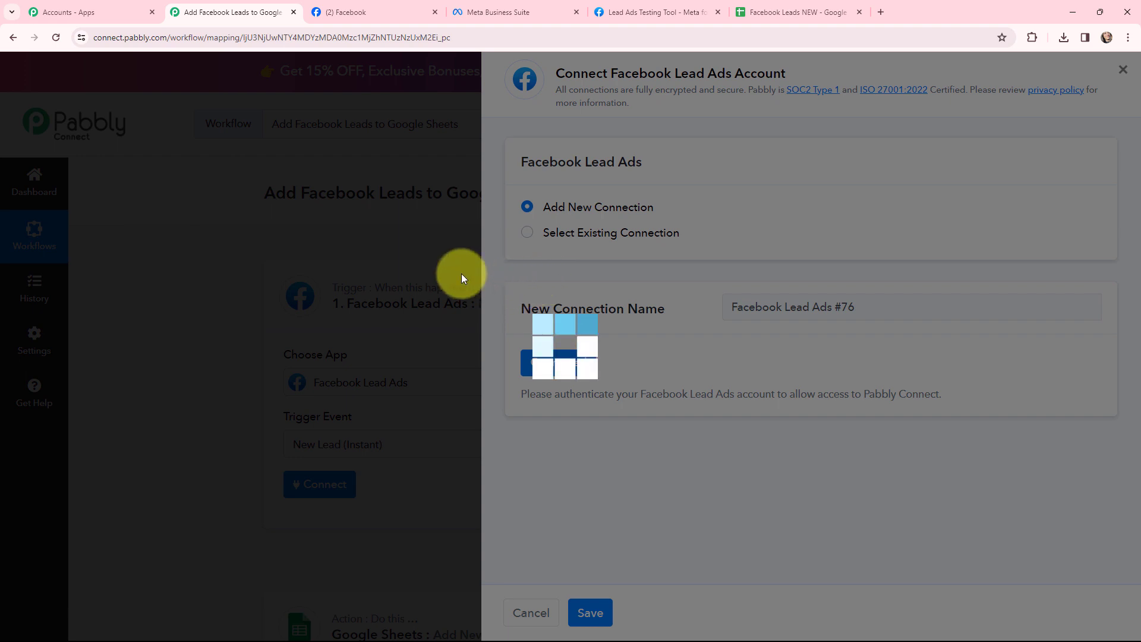
# Check the Facebook page in its own tab and set the trigger's Page to Ease DropShipping
pyautogui.scroll(-1, 239, 272)
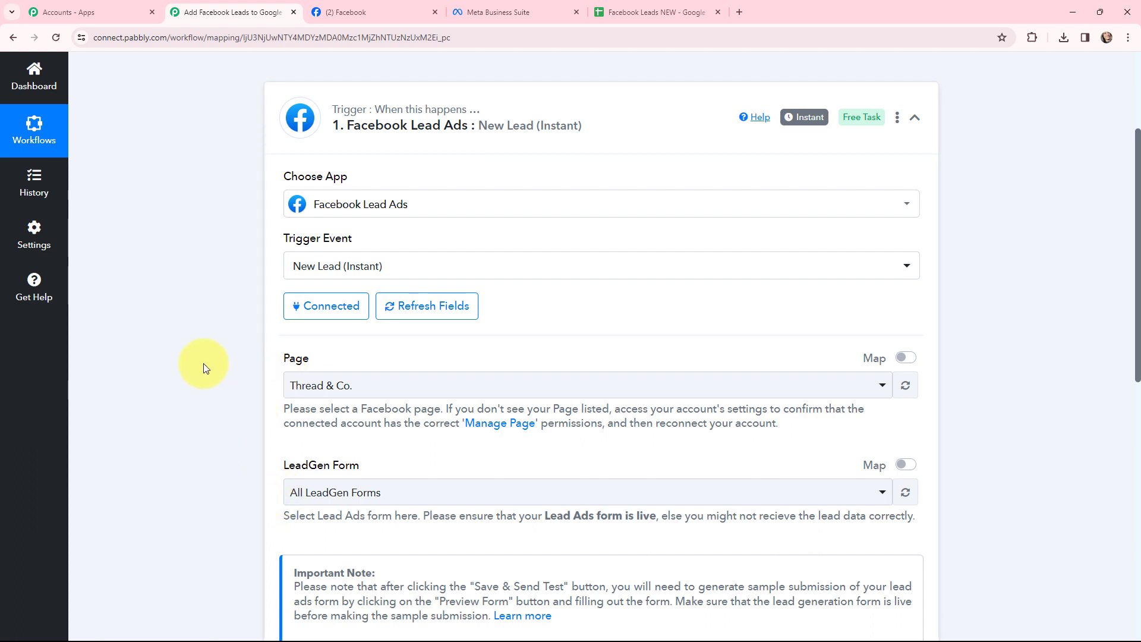
pyautogui.hotkey('ctrl', 'Tab')
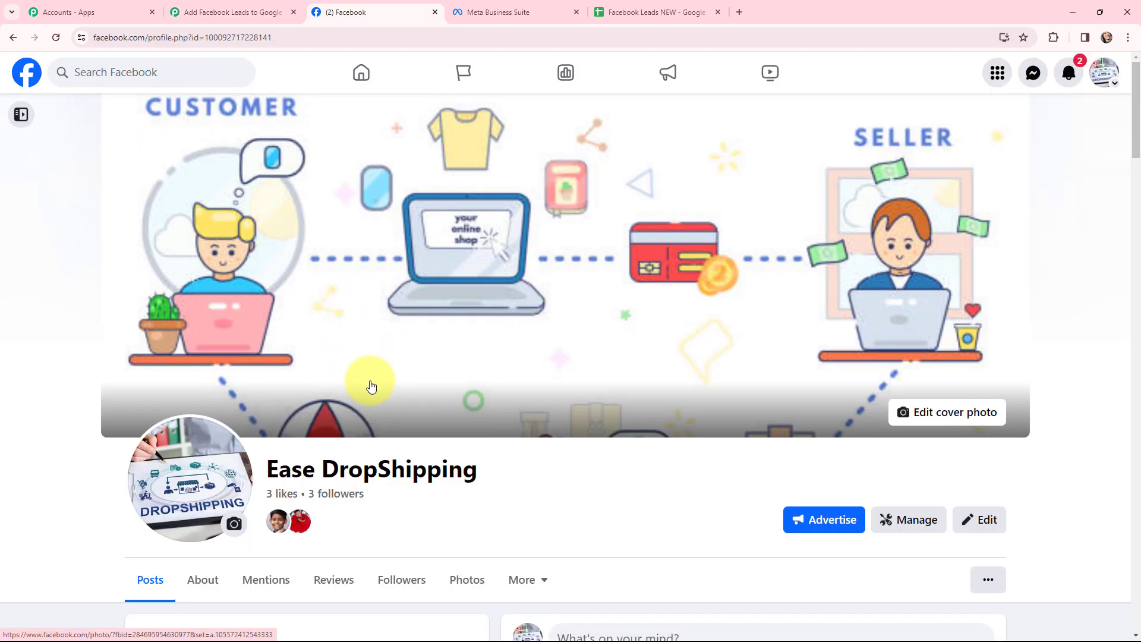
pyautogui.click(244, 12)
pyautogui.click(355, 326)
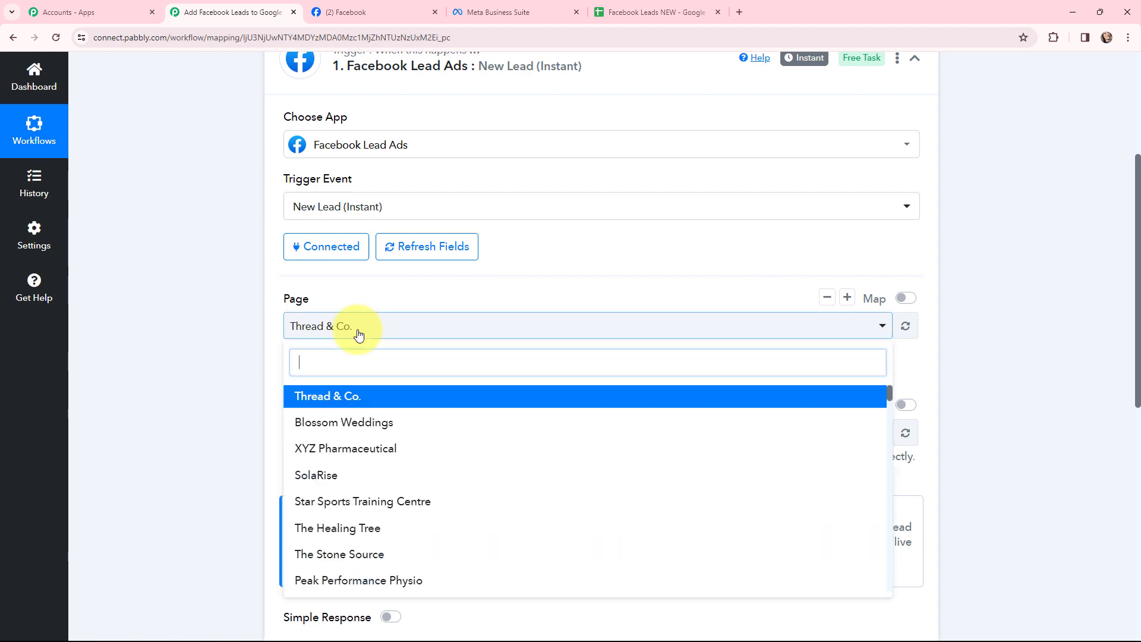
pyautogui.write('ease')
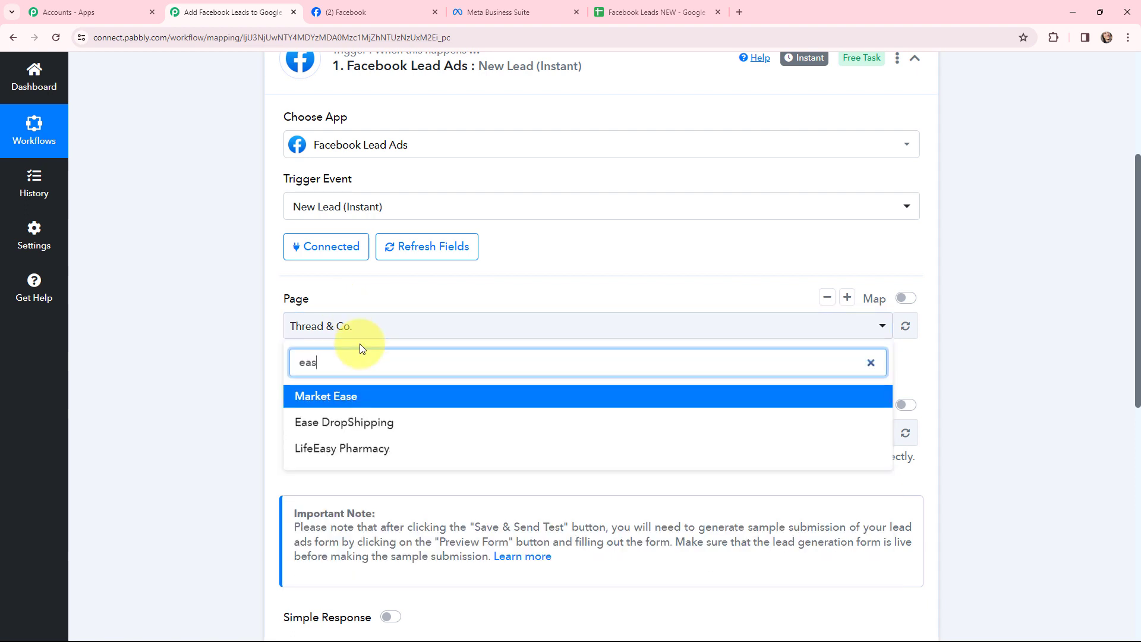
pyautogui.click(361, 419)
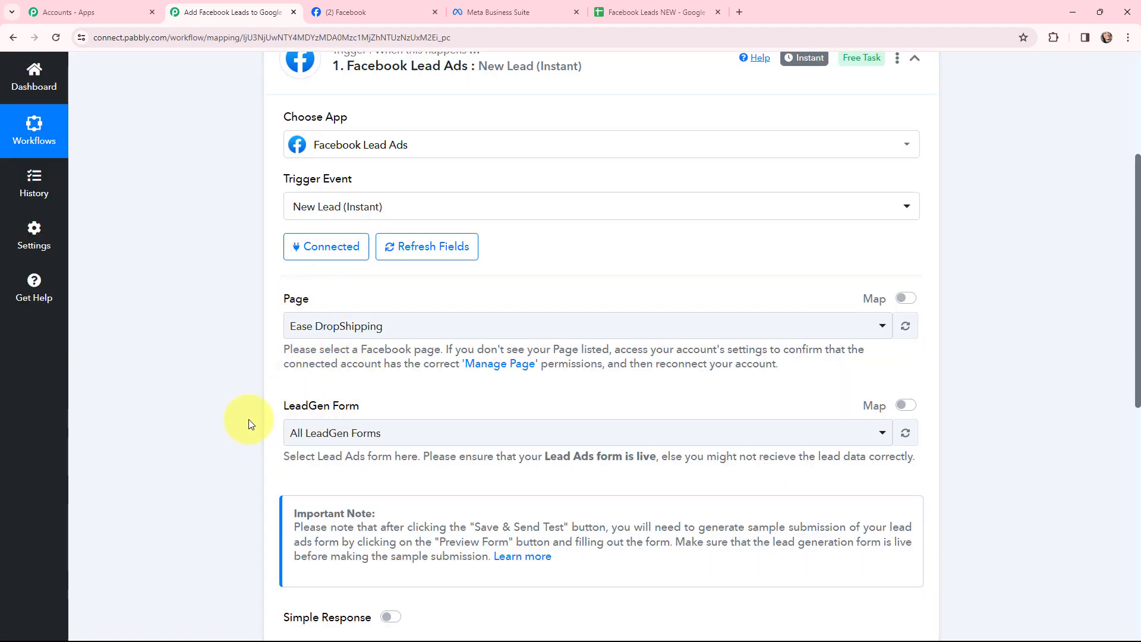
# Page through the Ease DropShipping Contact Form preview in Meta Business Suite, and set the trigger's LeadGen Form to that form
pyautogui.click(464, 7)
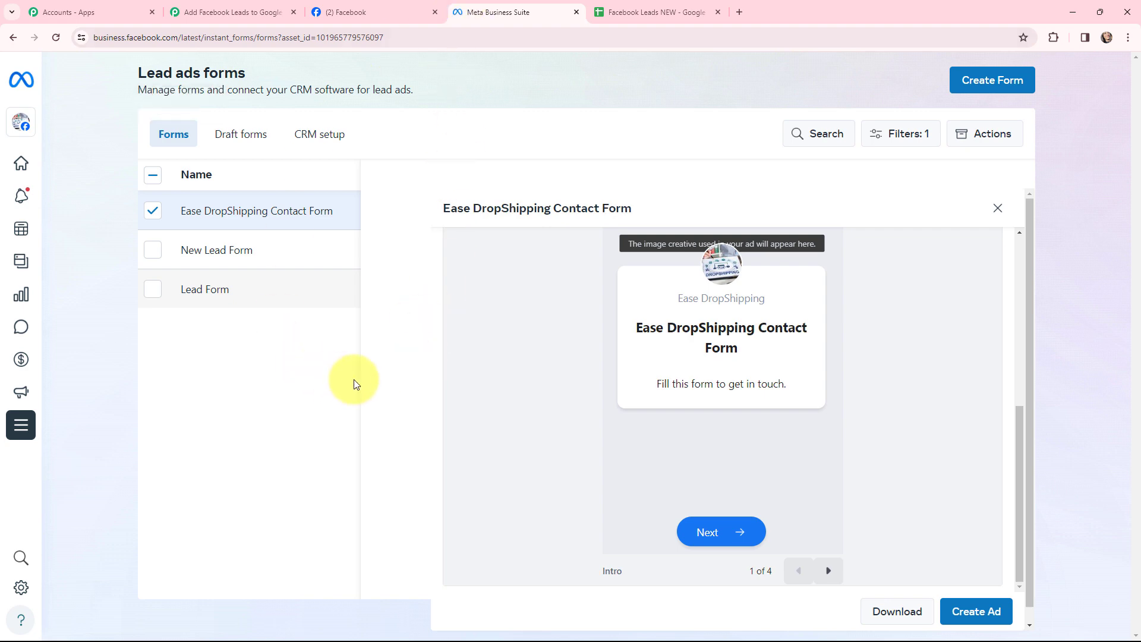
pyautogui.click(827, 570)
pyautogui.click(827, 570)
pyautogui.click(828, 569)
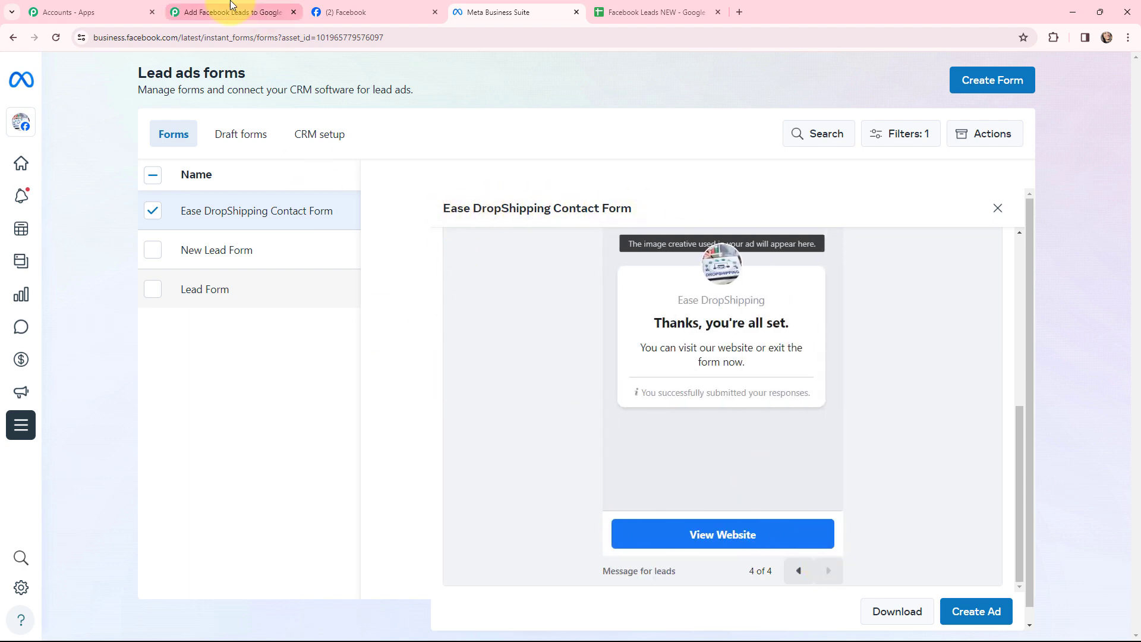
pyautogui.click(232, 8)
pyautogui.click(331, 433)
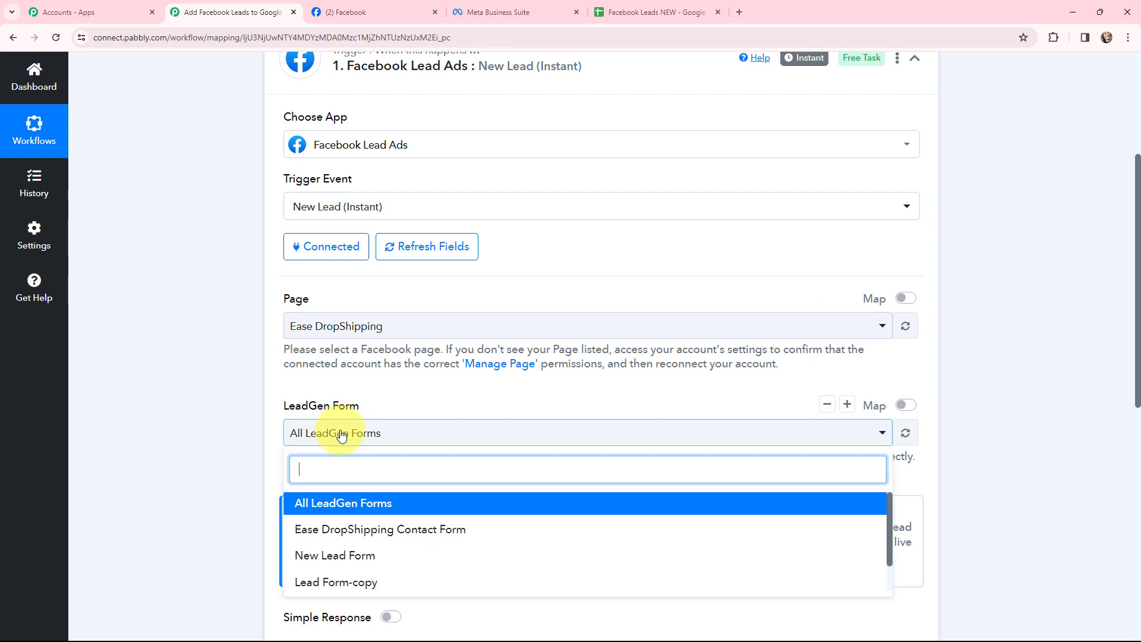
pyautogui.click(381, 529)
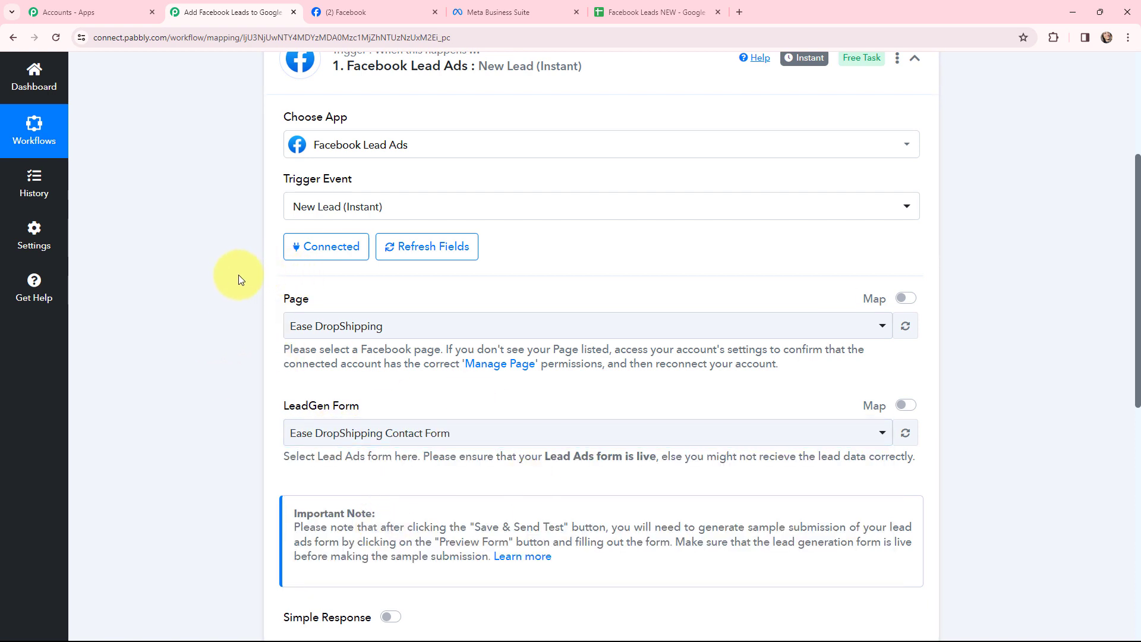
# Save the trigger and send its test request, and open the Meta for Developers site in a new browser tab
pyautogui.scroll(-3, 238, 263)
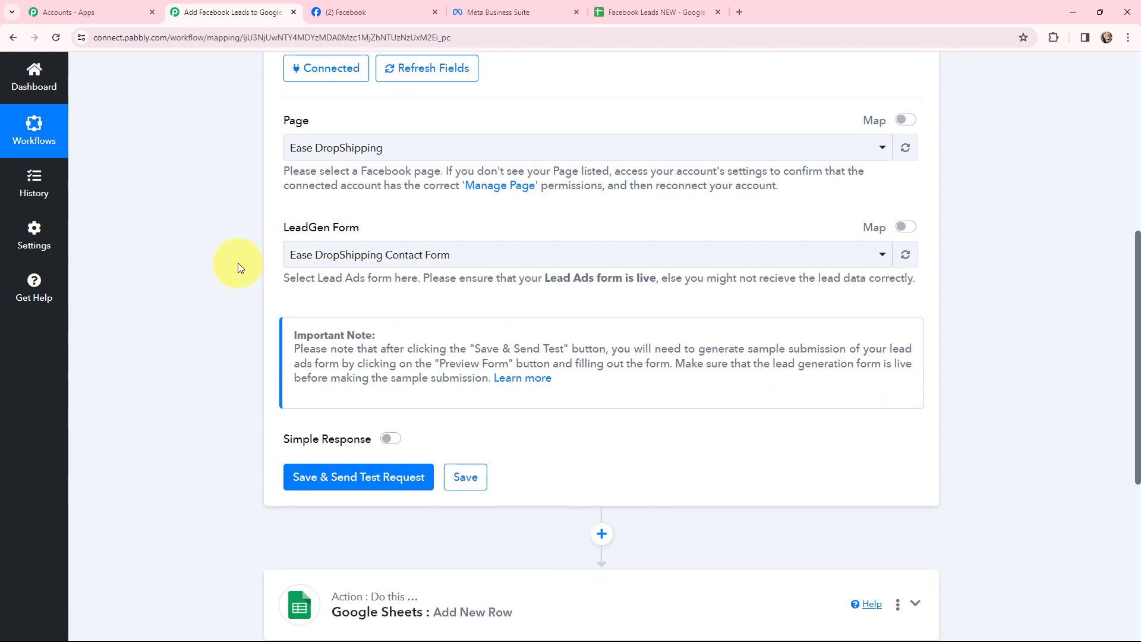
pyautogui.click(351, 479)
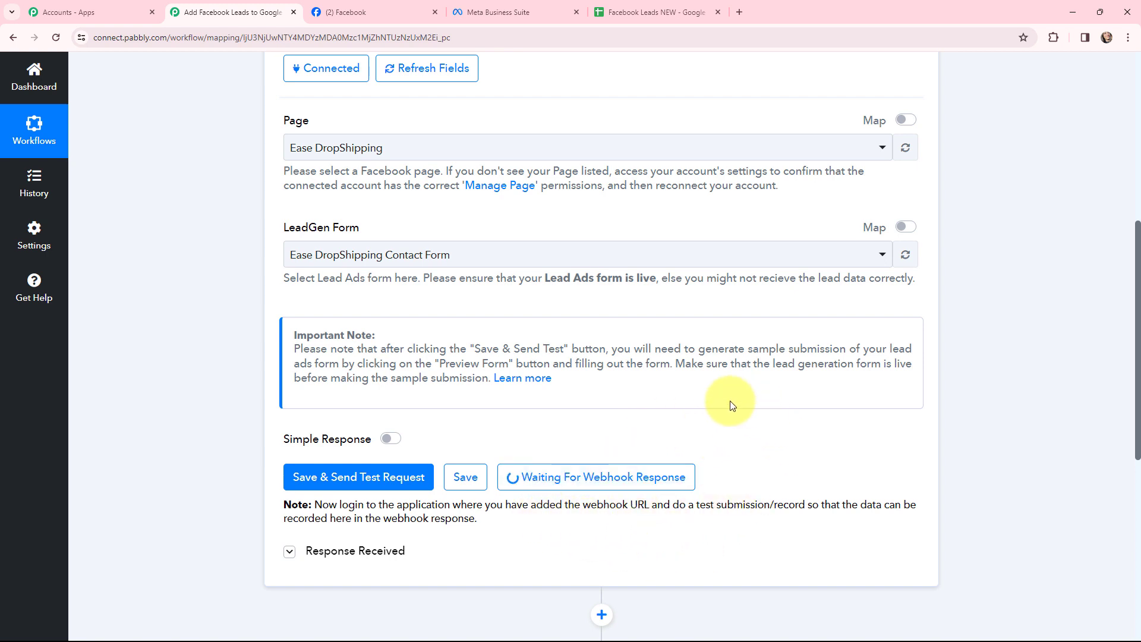
pyautogui.click(740, 7)
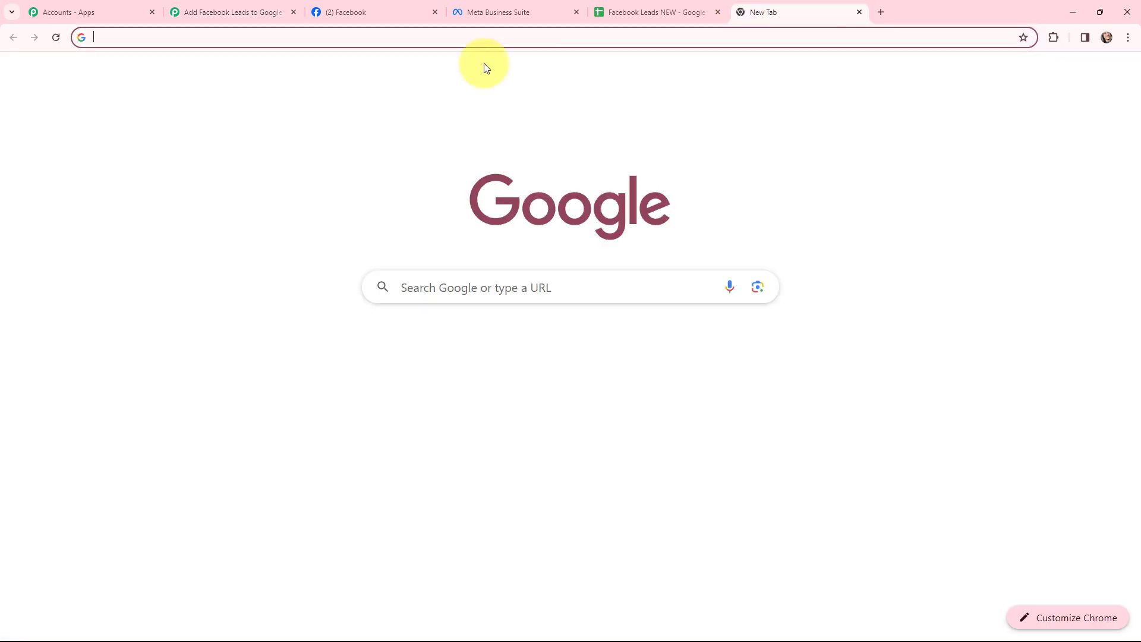
pyautogui.write('meta f')
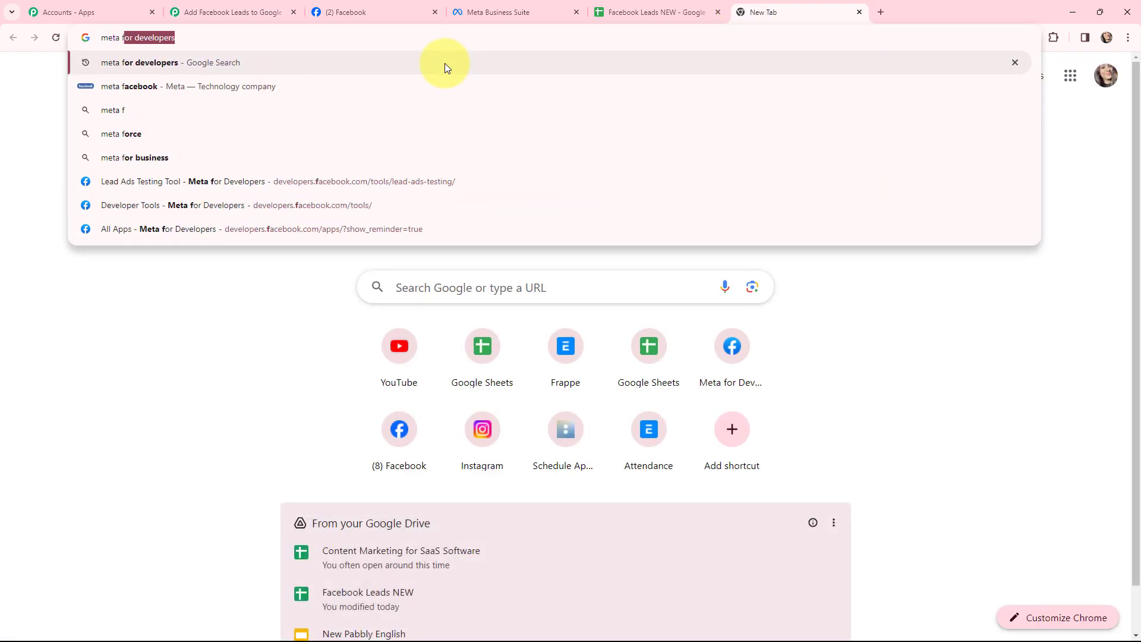
pyautogui.write('or')
pyautogui.press('Return')
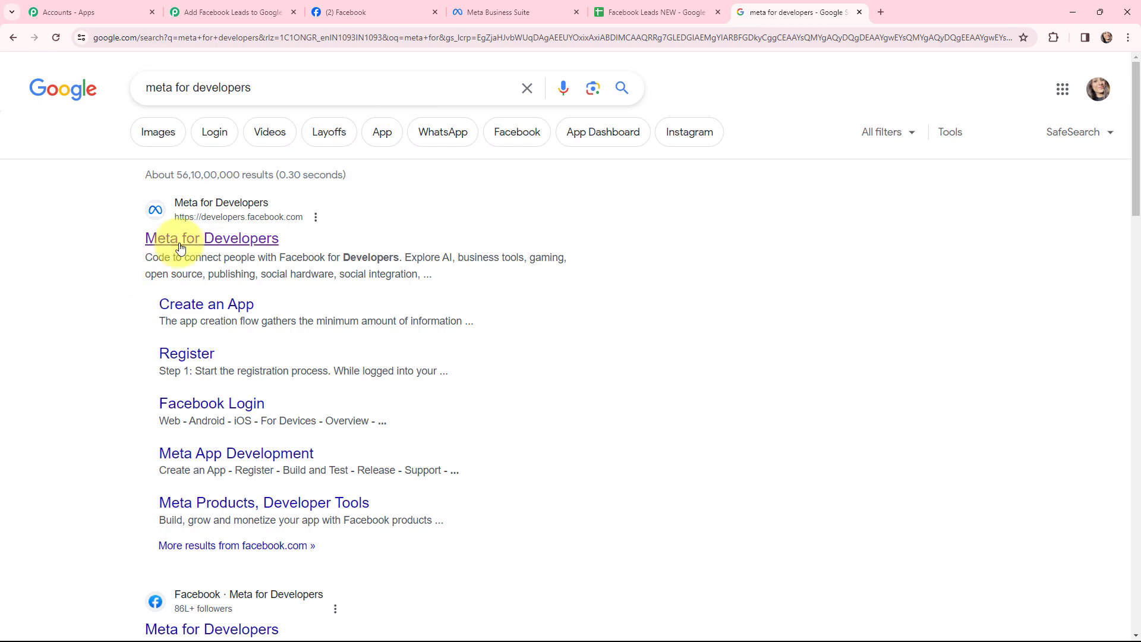
pyautogui.click(181, 244)
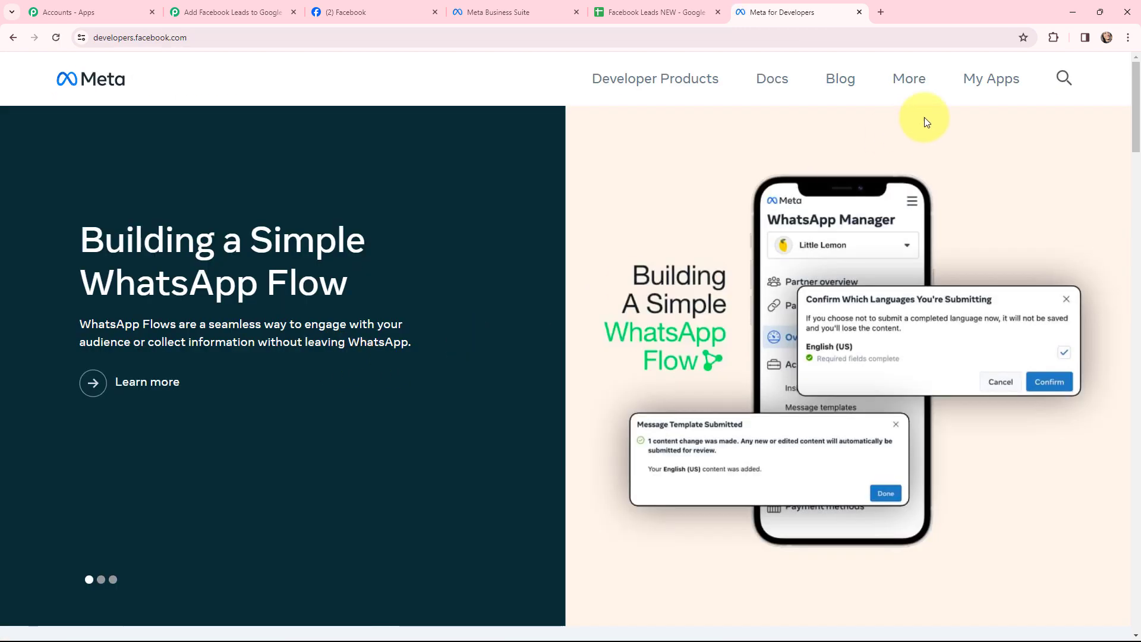
# Open the Lead Ads RTU Debug Tool from the Meta developer tools
pyautogui.click(989, 77)
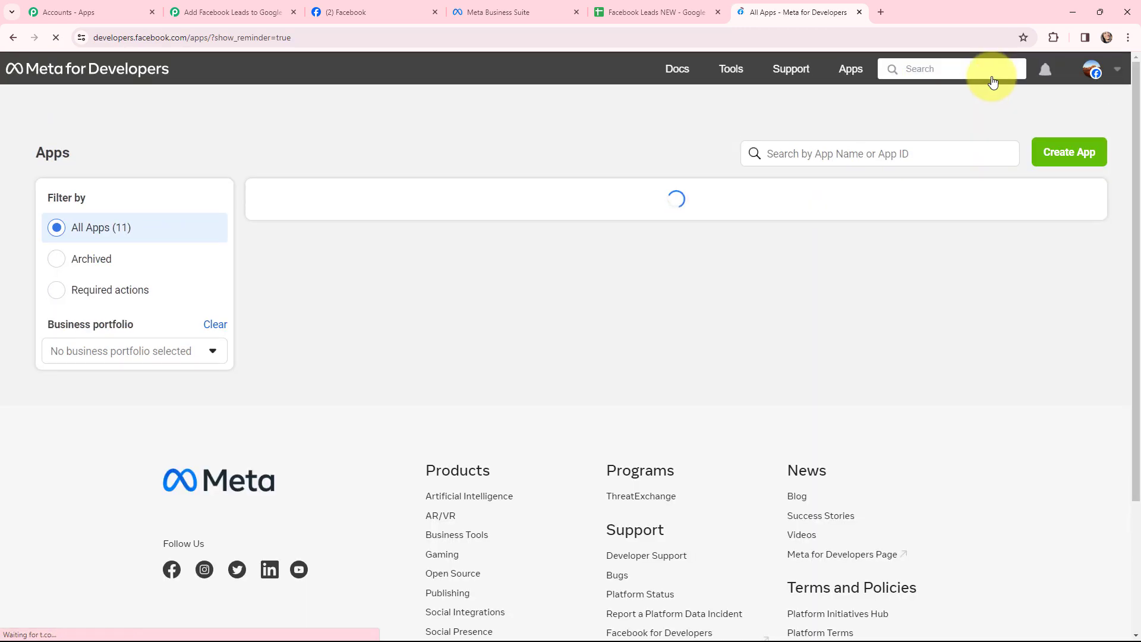
pyautogui.click(730, 69)
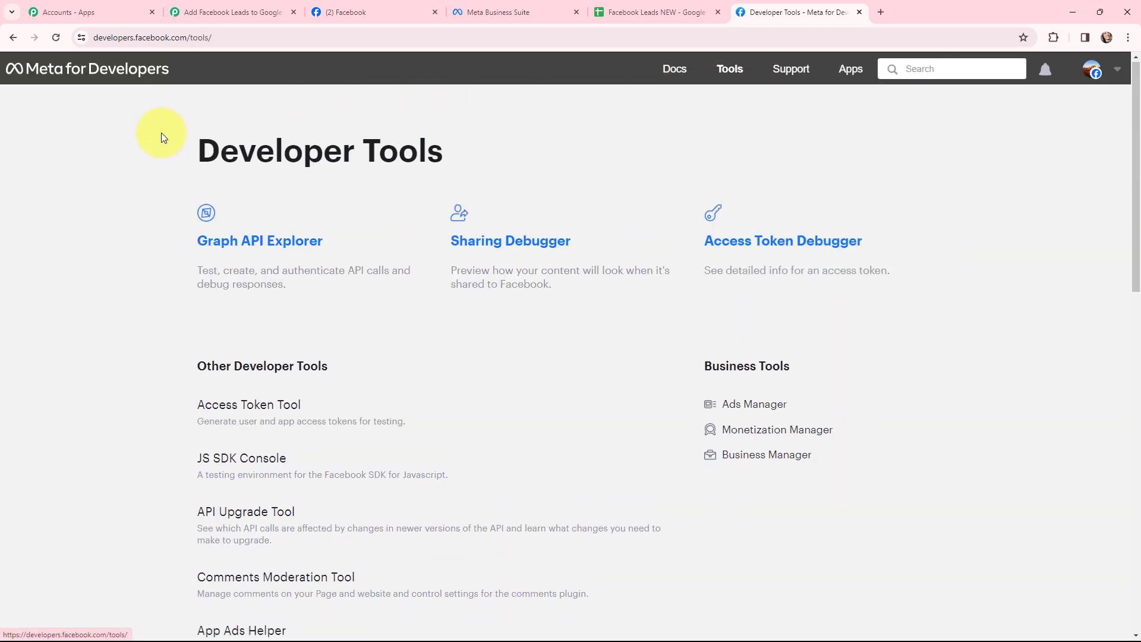
pyautogui.scroll(-6, 162, 136)
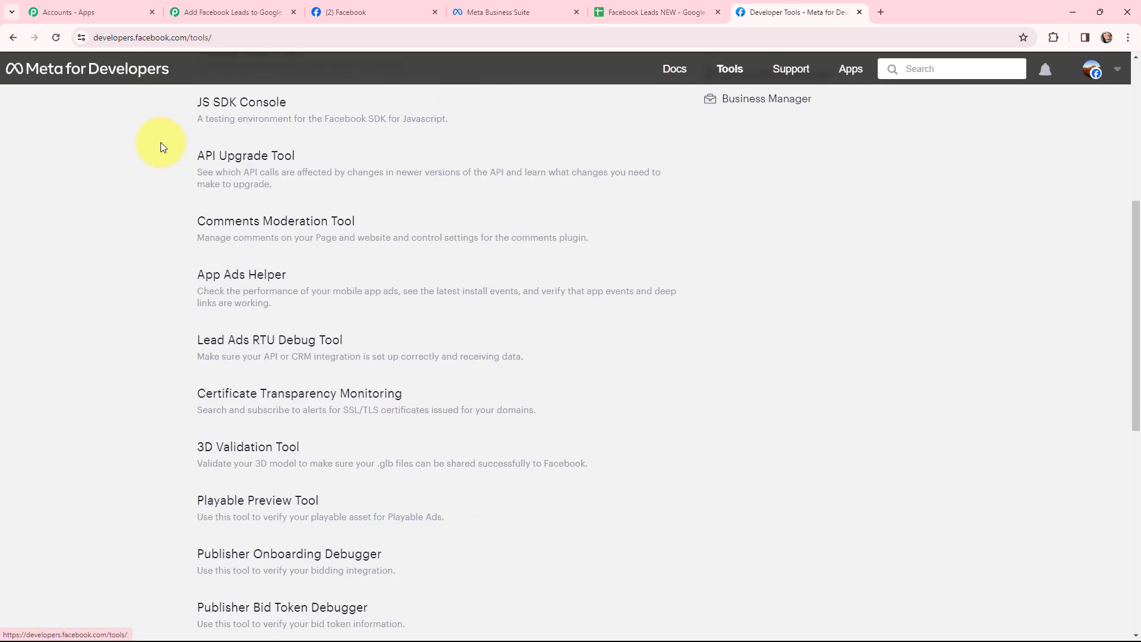
pyautogui.click(258, 341)
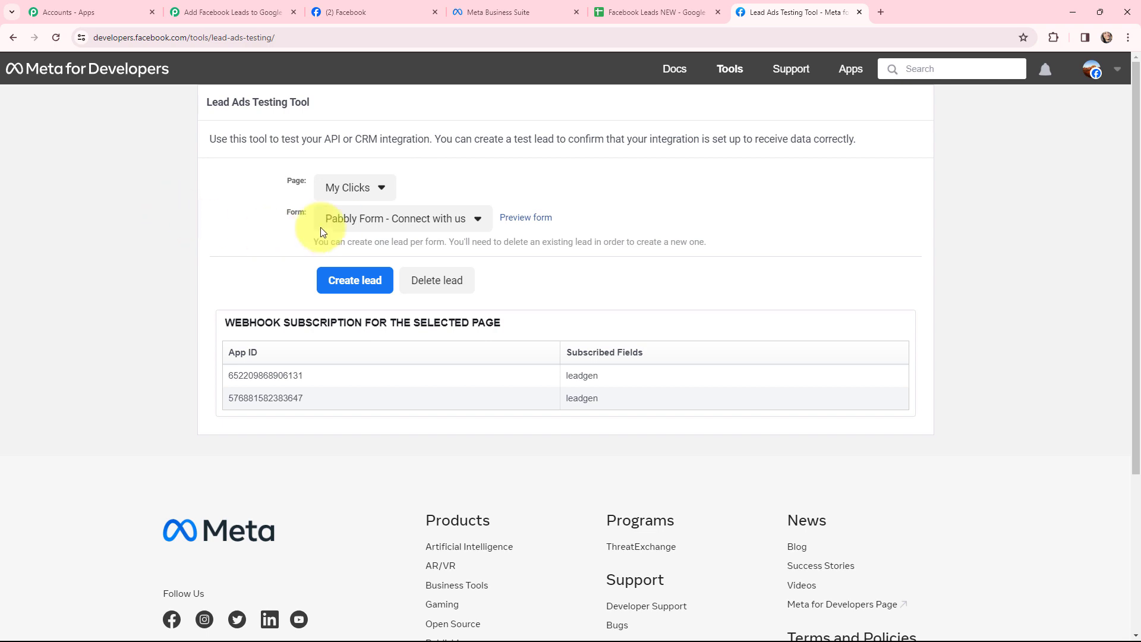
# Set the Lead Ads Testing Tool's page to Ease DropShipping and its form to Ease DropShipping Contact Form
pyautogui.click(375, 189)
pyautogui.scroll(-5, 383, 255)
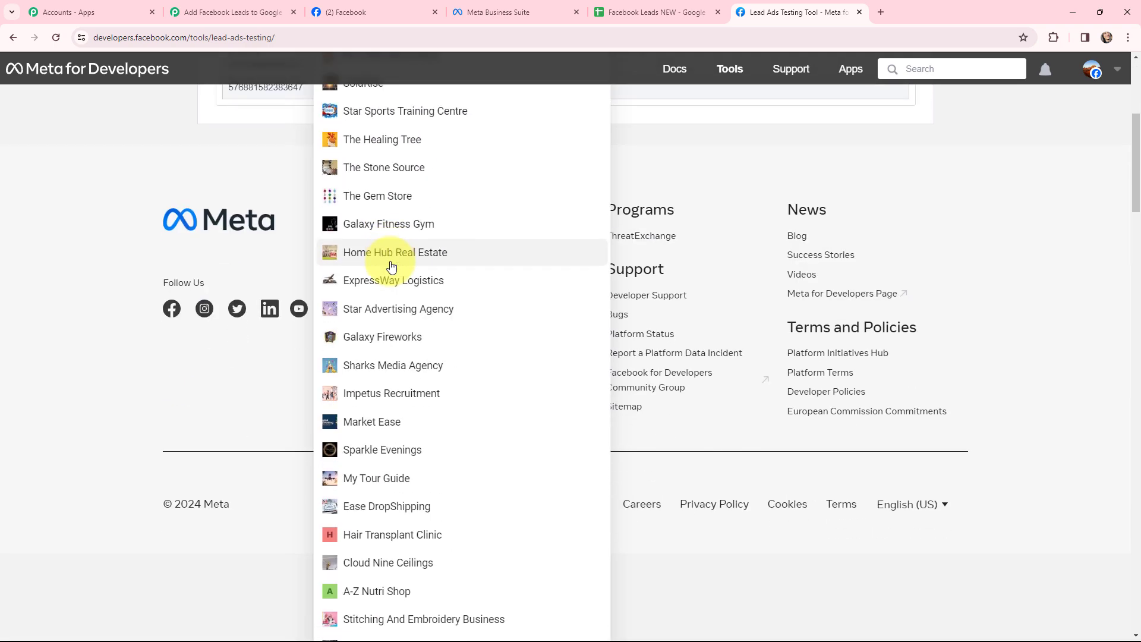
pyautogui.scroll(-1, 382, 259)
pyautogui.click(375, 447)
pyautogui.scroll(3, 309, 376)
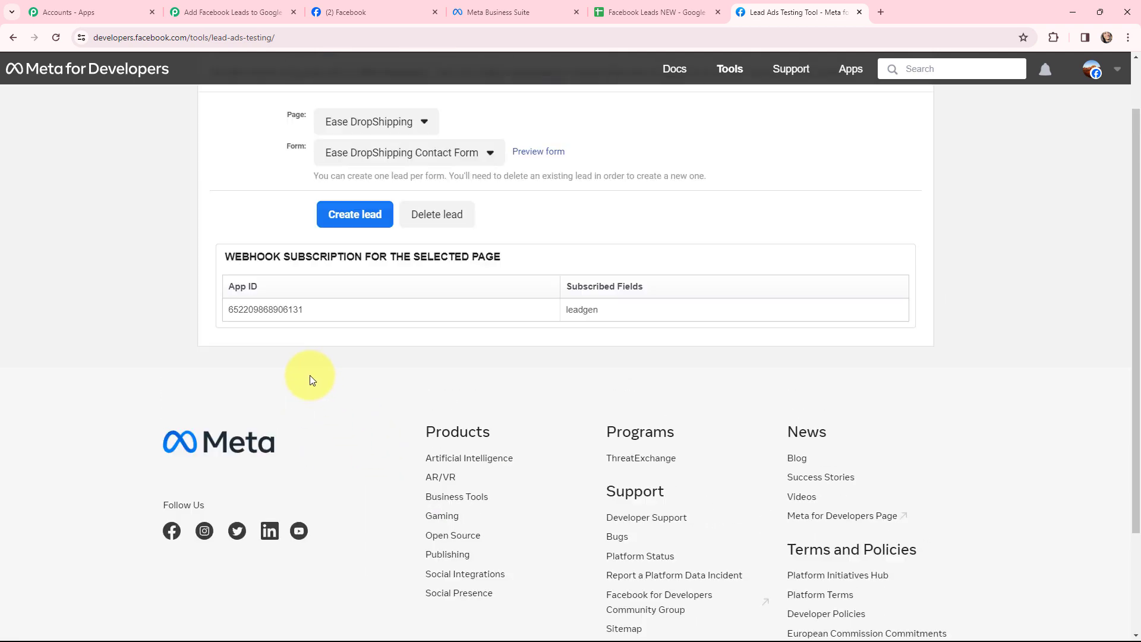
pyautogui.click(464, 221)
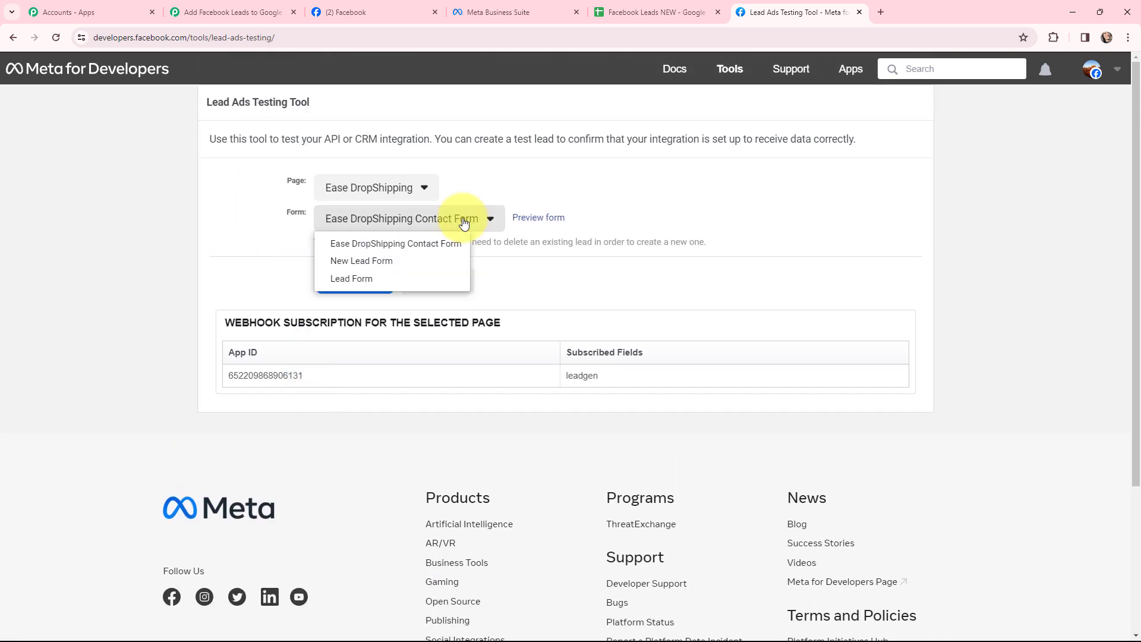
pyautogui.click(436, 243)
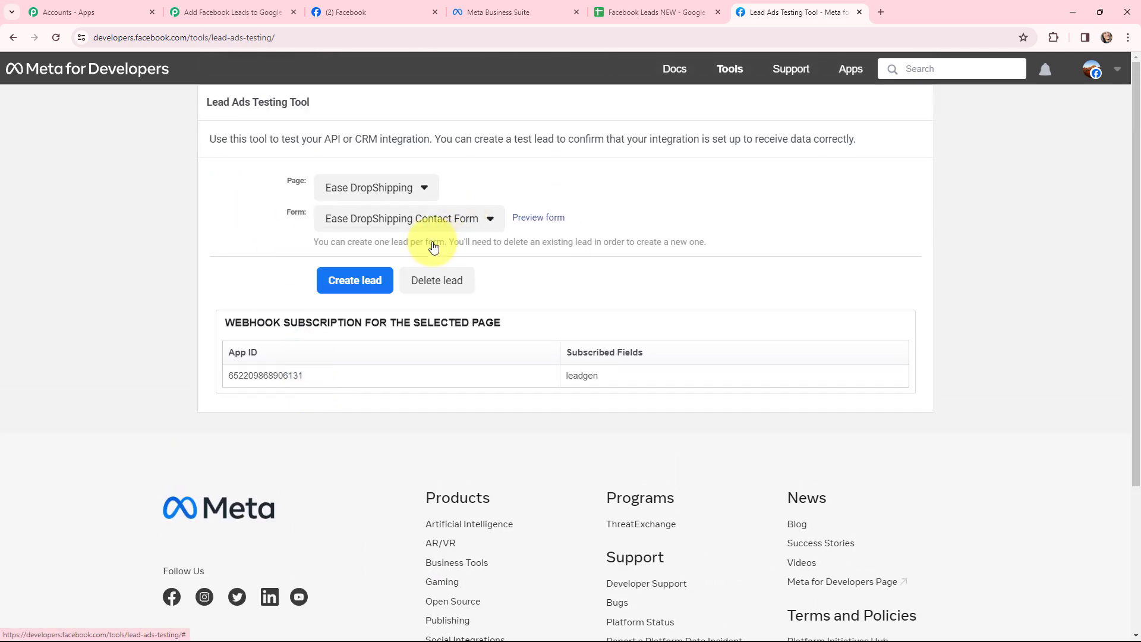
# Preview the contact form, submit a test lead with the prefilled details, and close the form
pyautogui.click(534, 219)
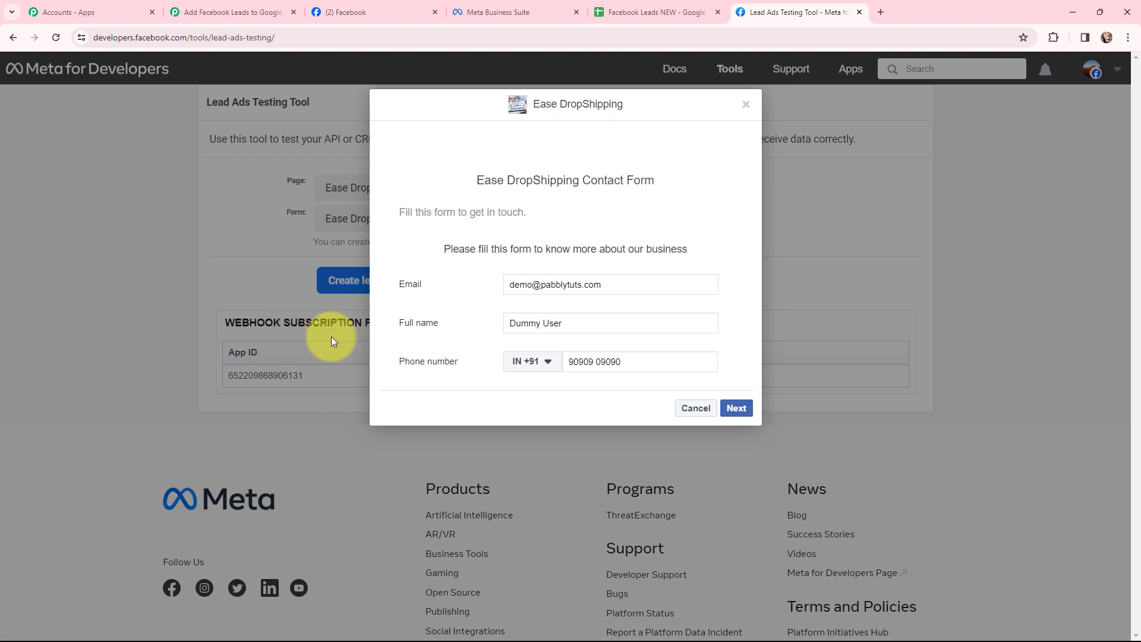
pyautogui.click(737, 408)
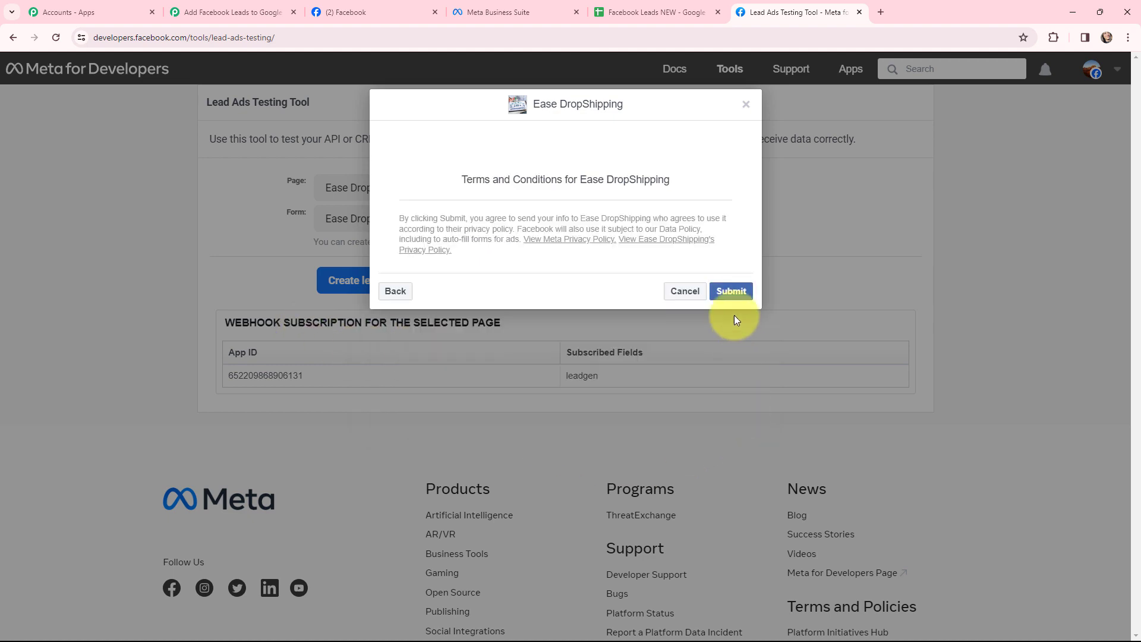
pyautogui.click(737, 291)
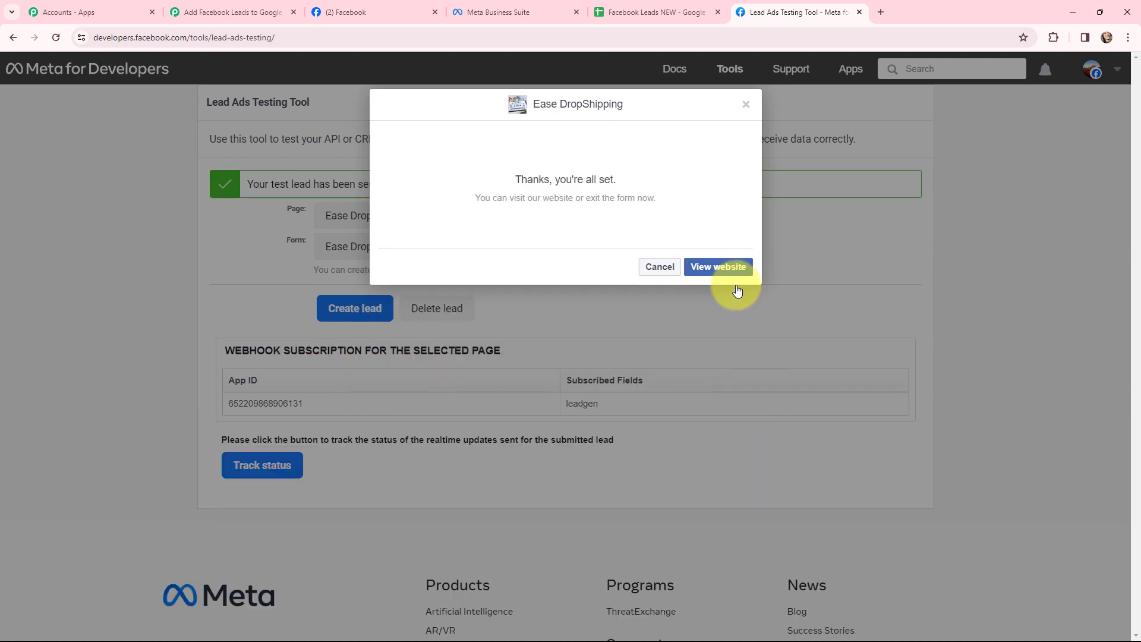
pyautogui.click(748, 105)
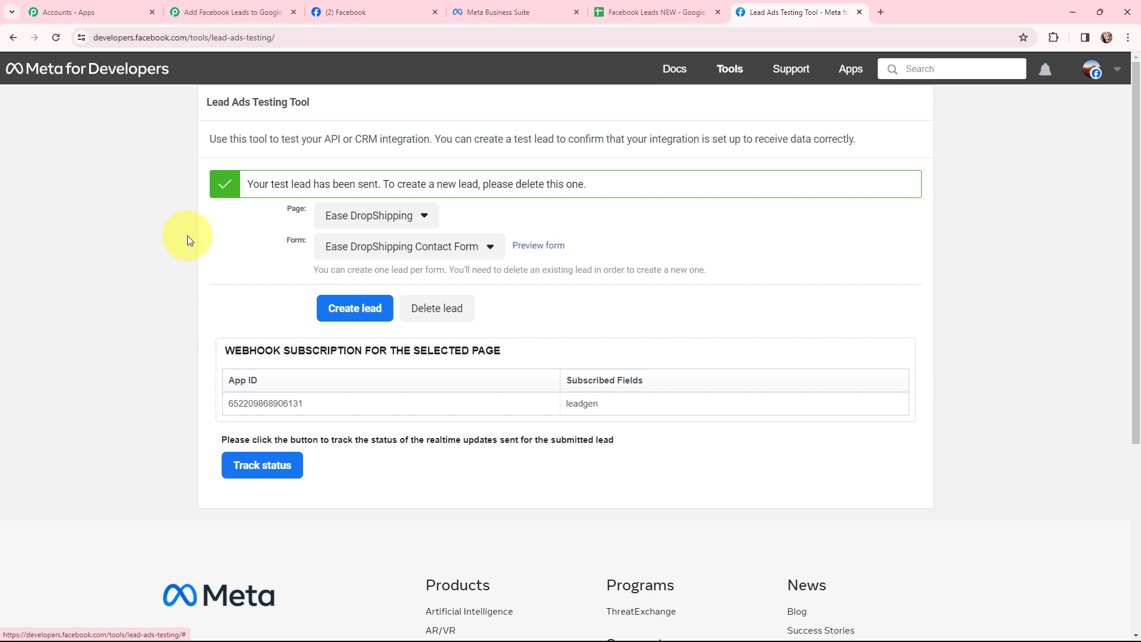
# Return to the Pabbly Connect workflow and examine the trigger's received email, full name, phone number and created time, and its Instant label
pyautogui.click(232, 11)
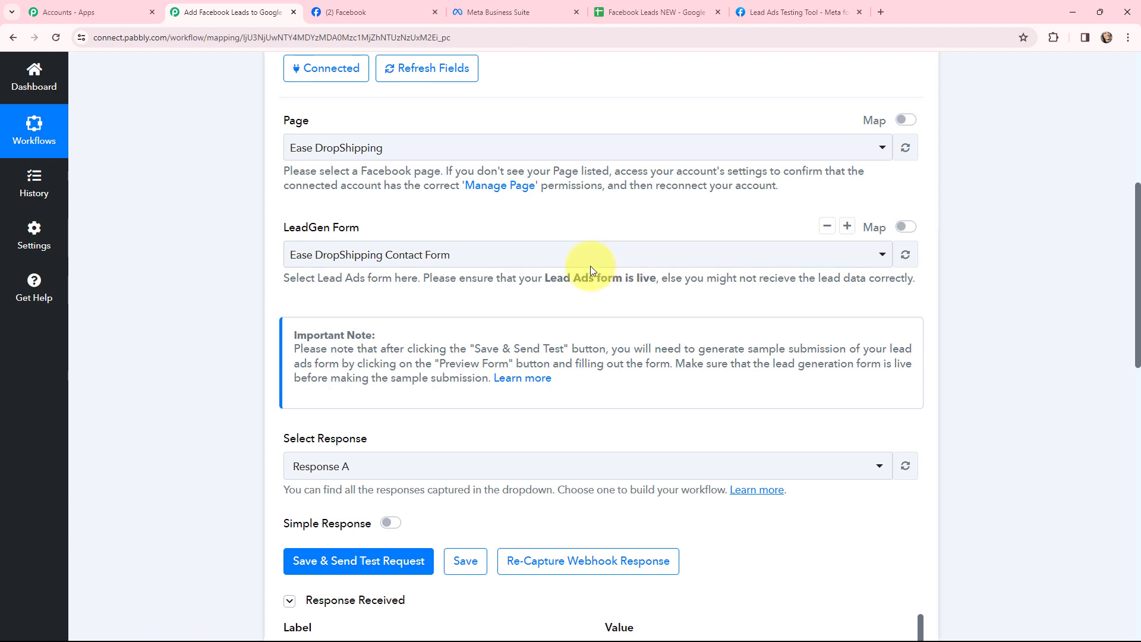
pyautogui.scroll(-3, 591, 266)
pyautogui.scroll(-3, 591, 271)
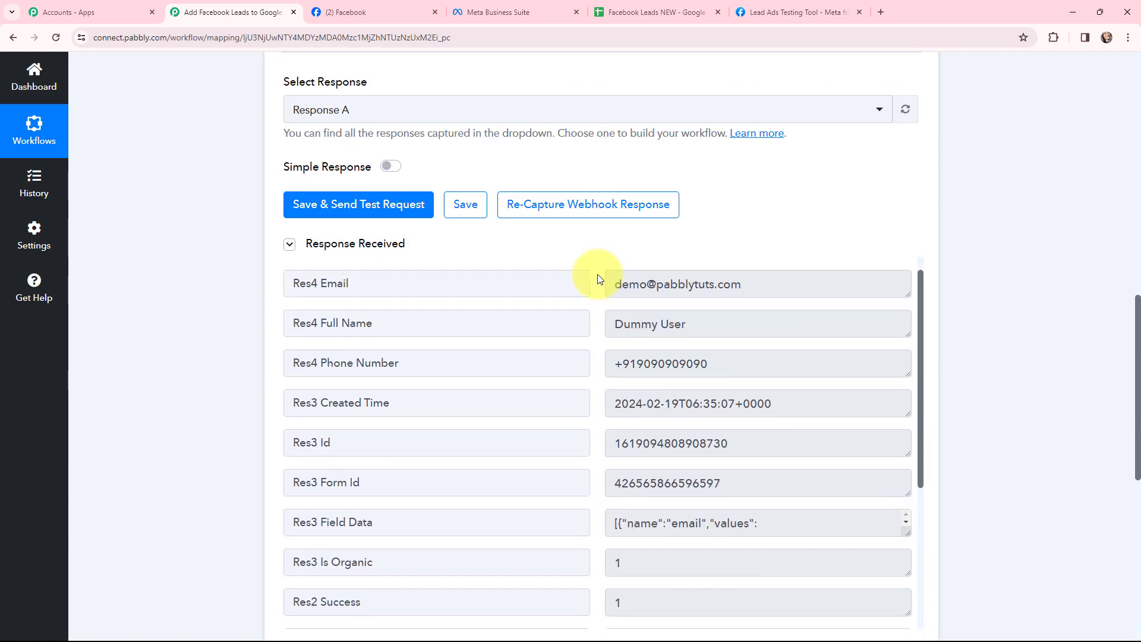
pyautogui.scroll(-2, 599, 279)
pyautogui.scroll(2, 600, 280)
pyautogui.moveTo(745, 307); pyautogui.dragTo(432, 280)
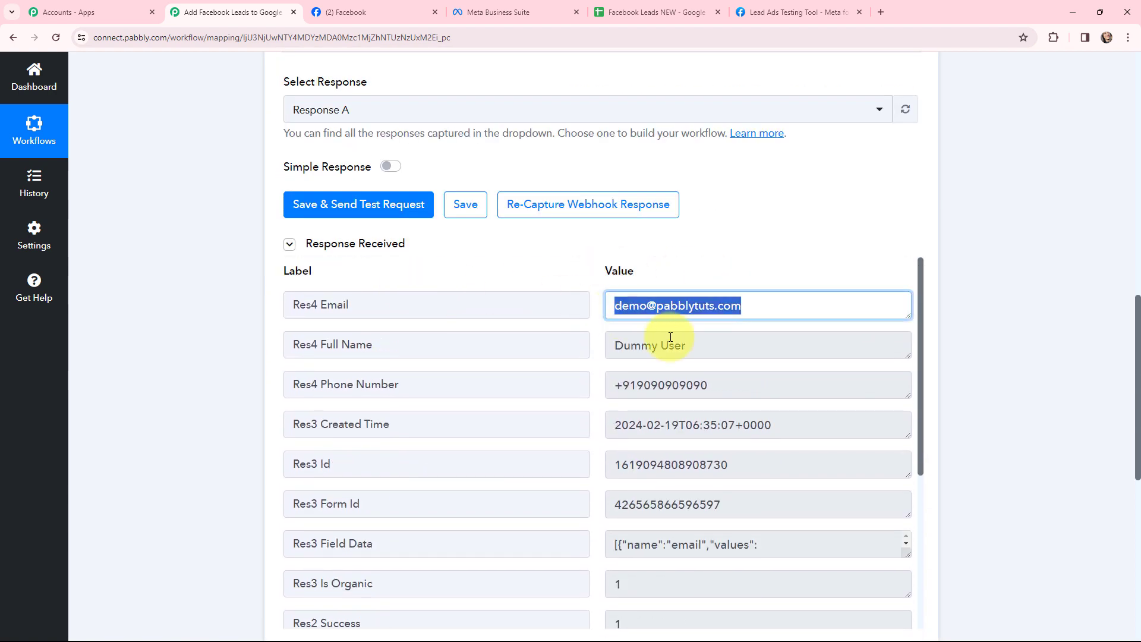
pyautogui.moveTo(722, 350); pyautogui.dragTo(538, 348)
pyautogui.moveTo(721, 388); pyautogui.dragTo(531, 385)
pyautogui.moveTo(784, 419); pyautogui.dragTo(583, 416)
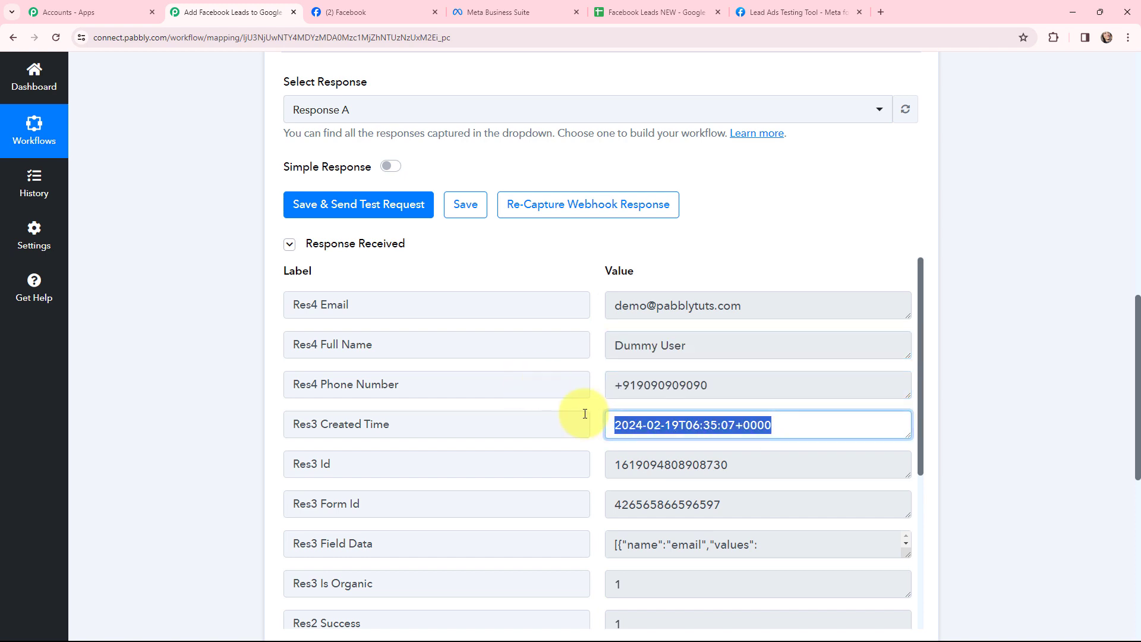
pyautogui.click(986, 411)
pyautogui.moveTo(922, 390); pyautogui.dragTo(911, 339)
pyautogui.scroll(-1, 989, 224)
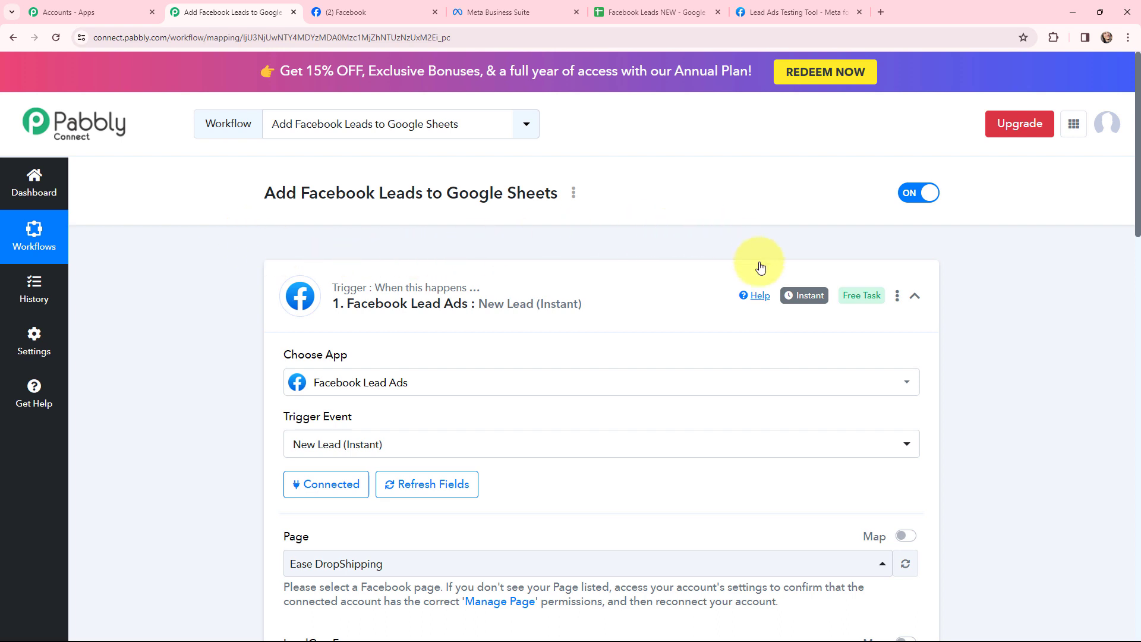
pyautogui.moveTo(798, 299)
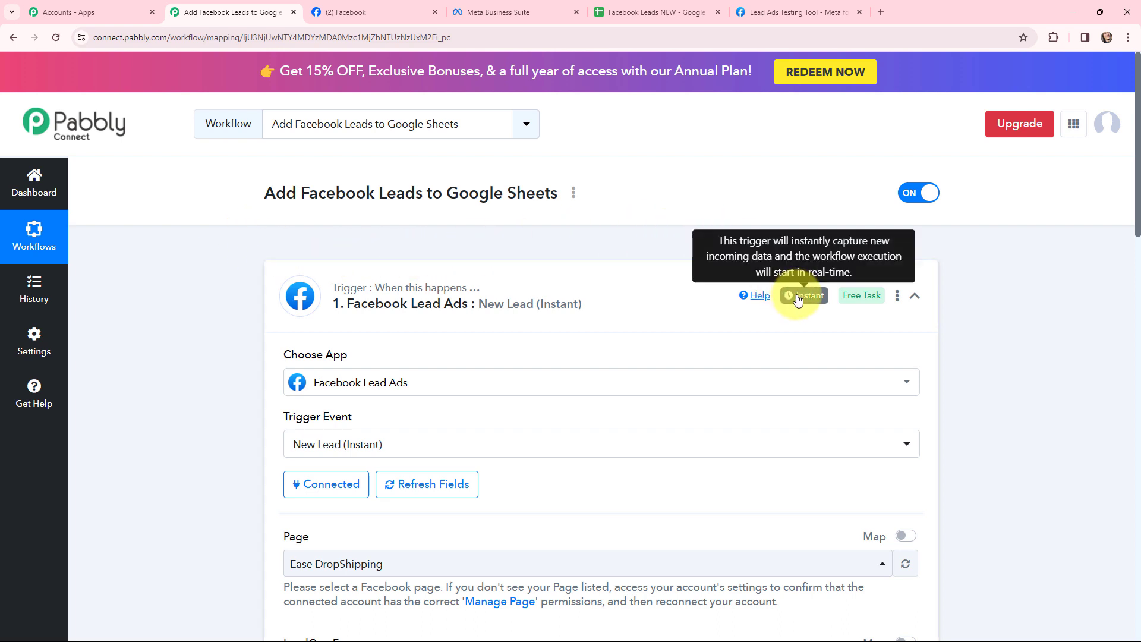
# Collapse the trigger and connect the Google Sheets action through a new connection, allowing Pabbly Connect access to the Google account
pyautogui.click(275, 277)
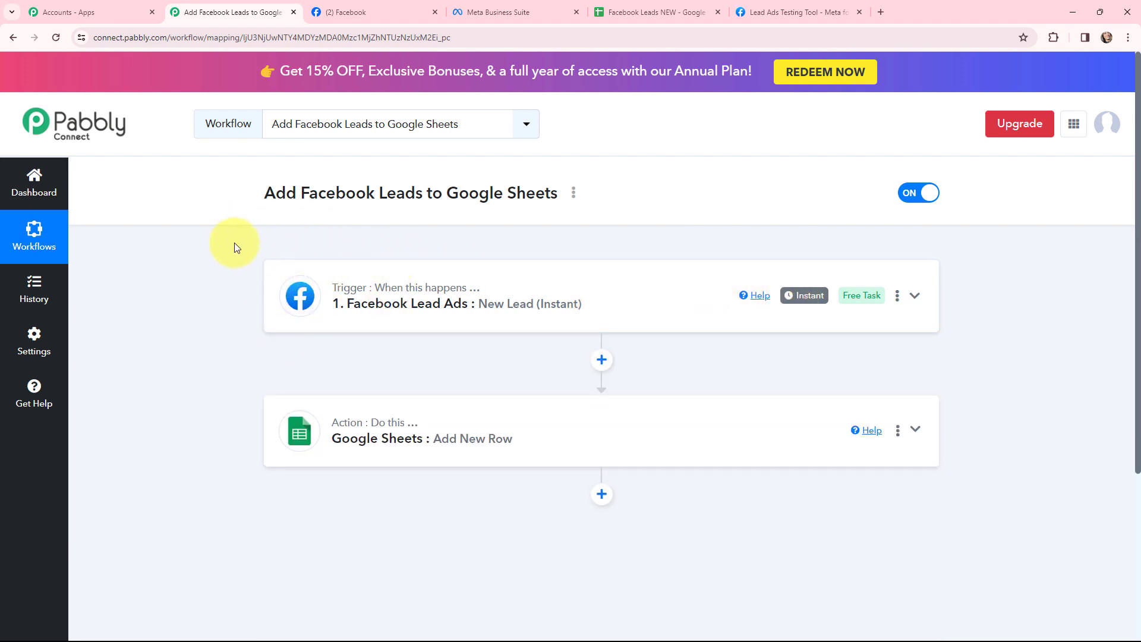
pyautogui.click(272, 421)
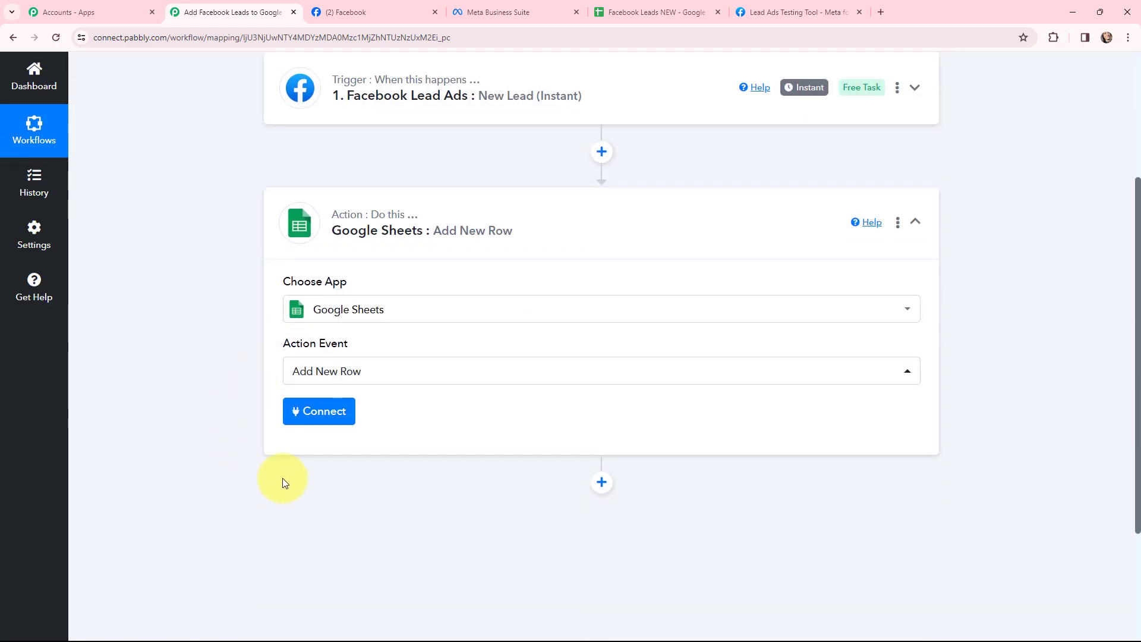
pyautogui.click(311, 415)
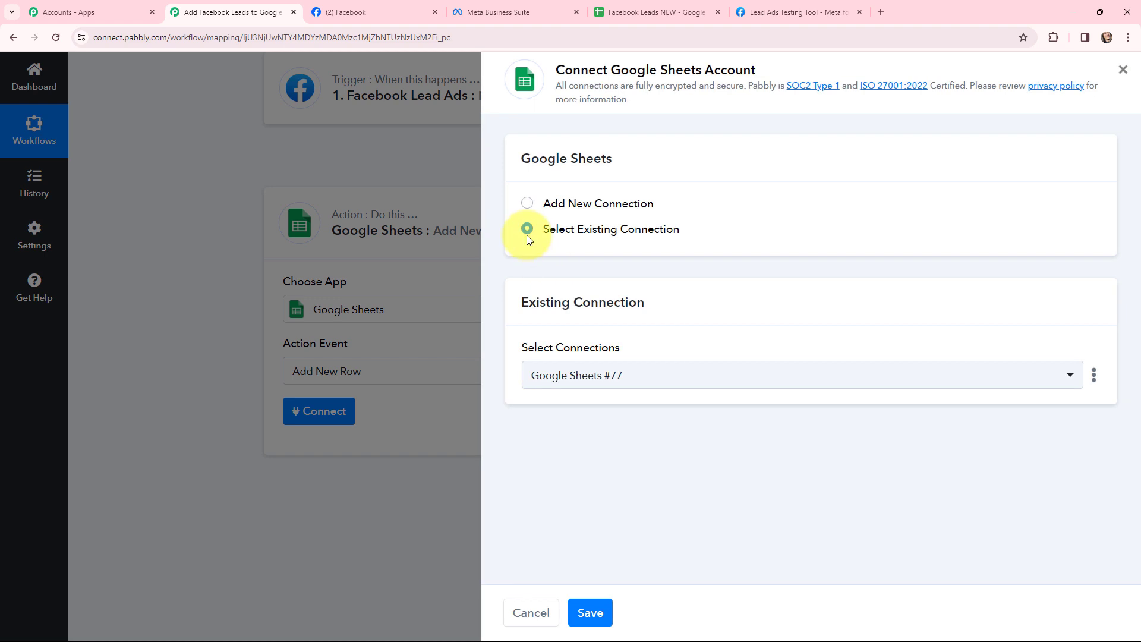
pyautogui.click(527, 204)
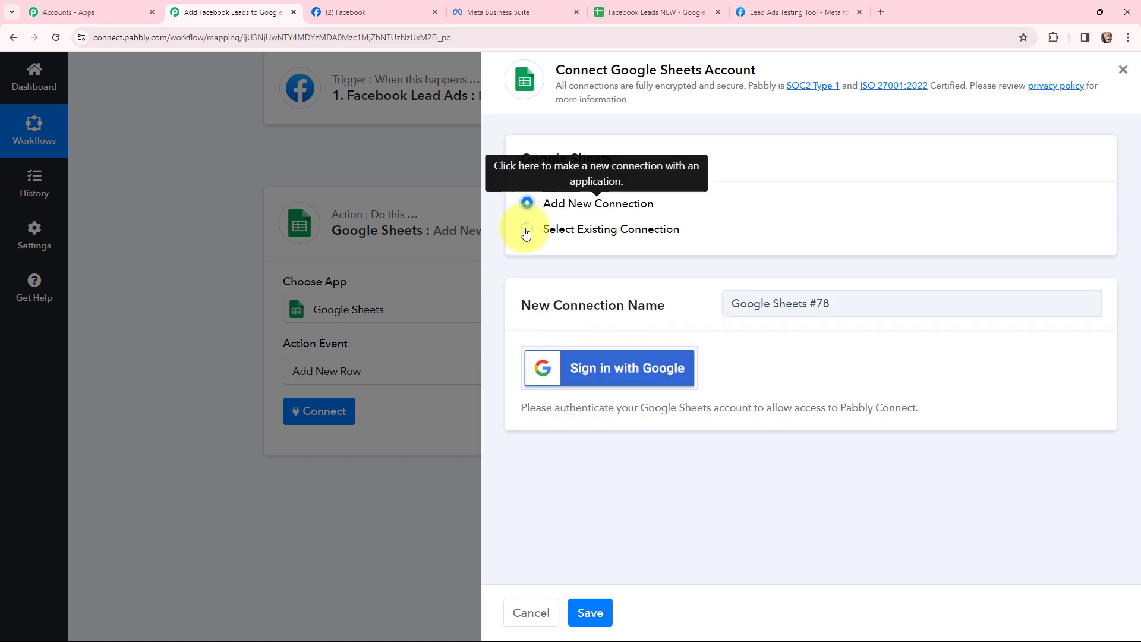
pyautogui.click(597, 369)
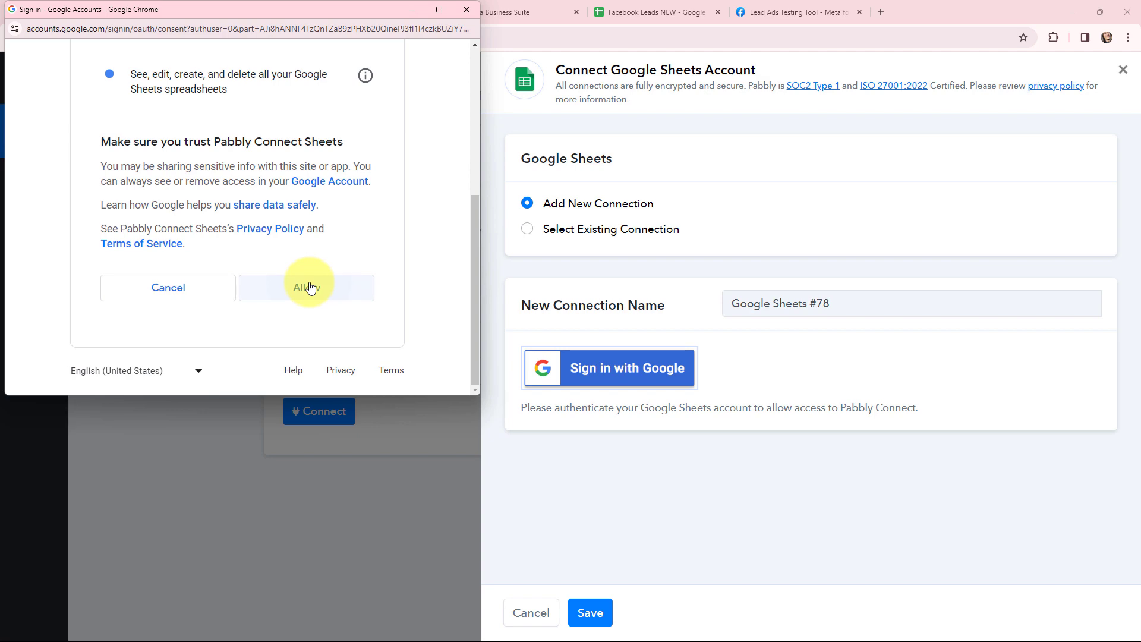
pyautogui.click(309, 288)
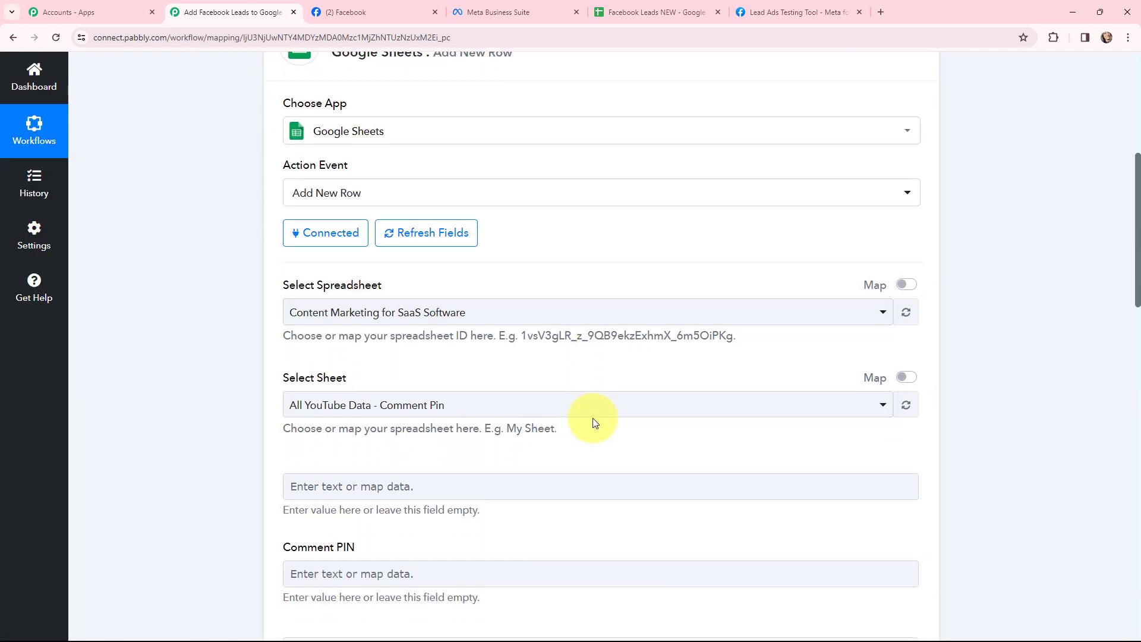
pyautogui.scroll(-1, 593, 419)
pyautogui.scroll(1, 593, 419)
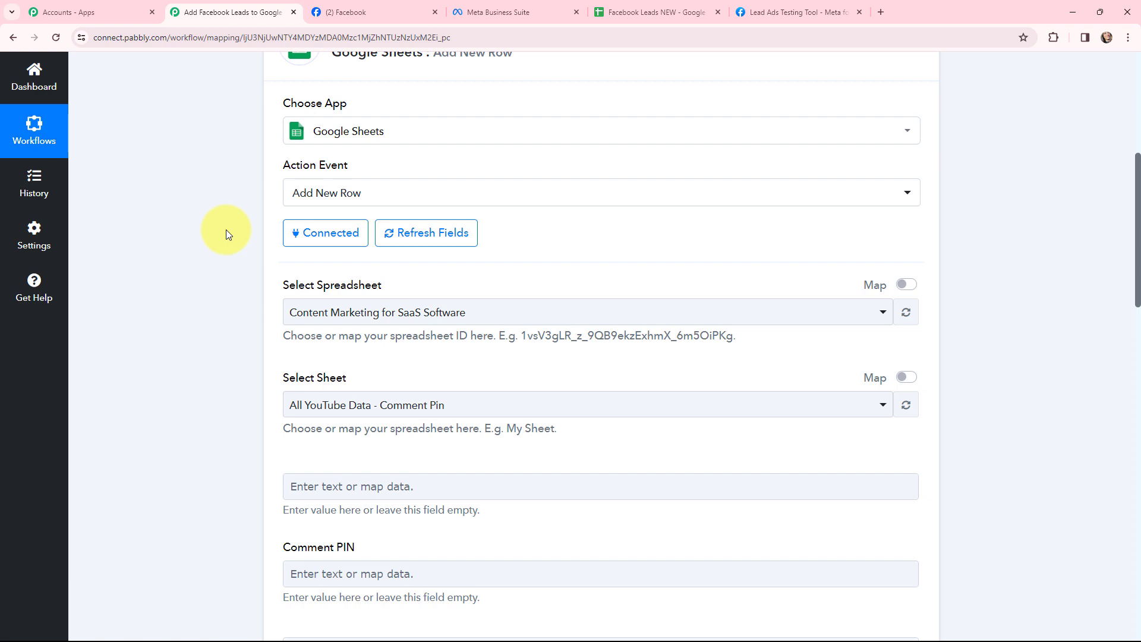
# Check the column headings in the Facebook Leads NEW spreadsheet and select that spreadsheet for the workflow's Google Sheets action
pyautogui.click(601, 10)
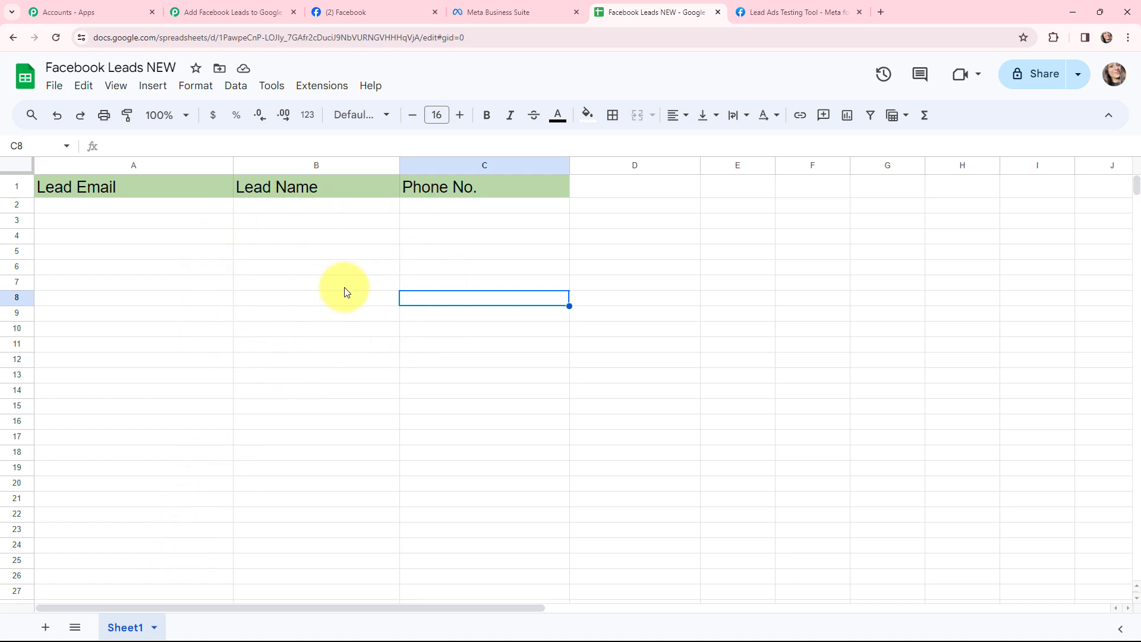
pyautogui.click(216, 9)
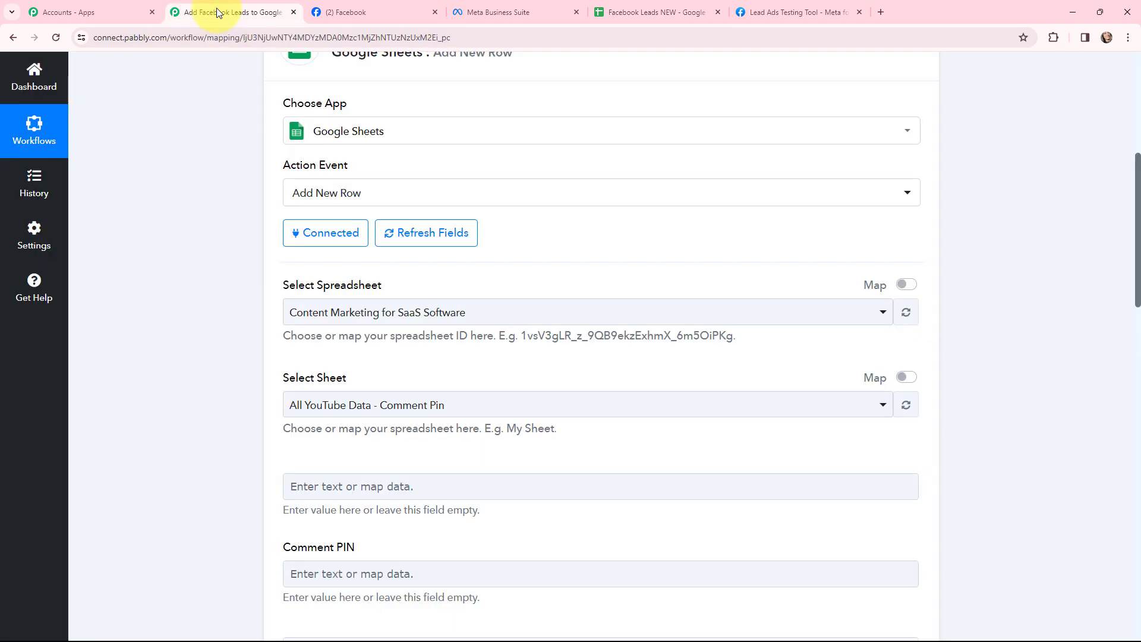
pyautogui.click(366, 310)
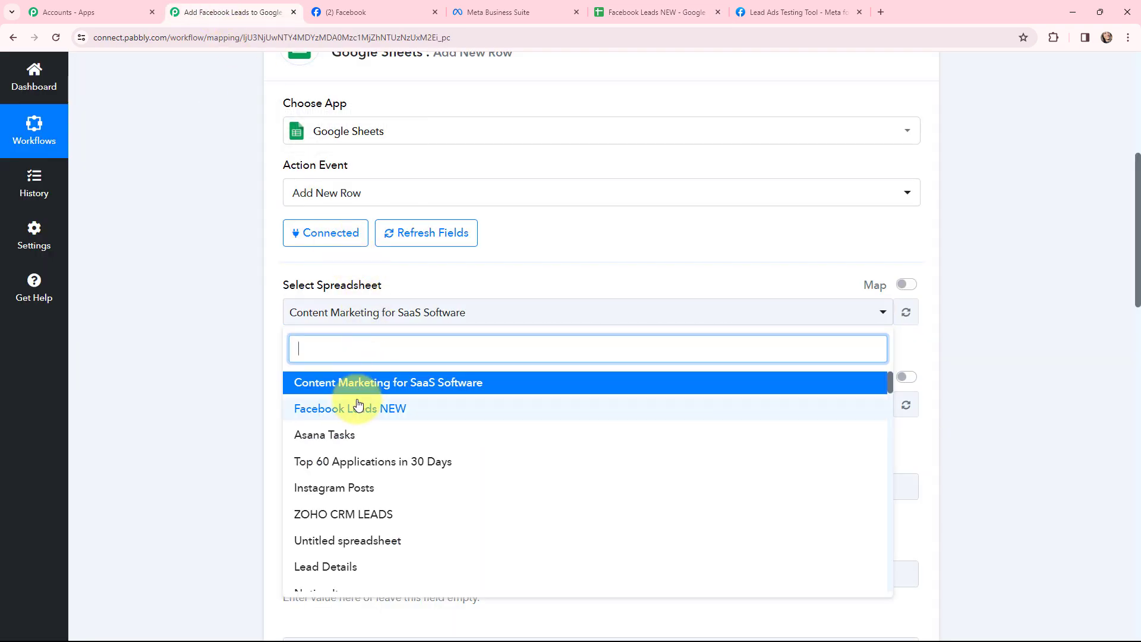
pyautogui.click(427, 416)
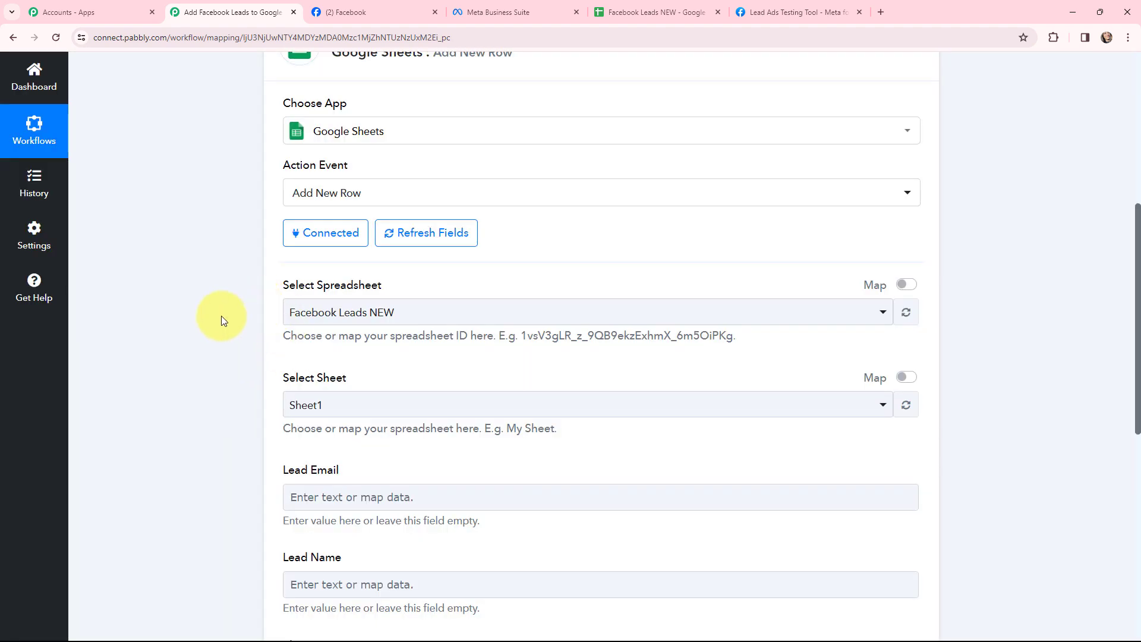
# Map the action's Lead Email field to the Res4 Email value from the Facebook Lead Ads trigger
pyautogui.scroll(-1, 222, 321)
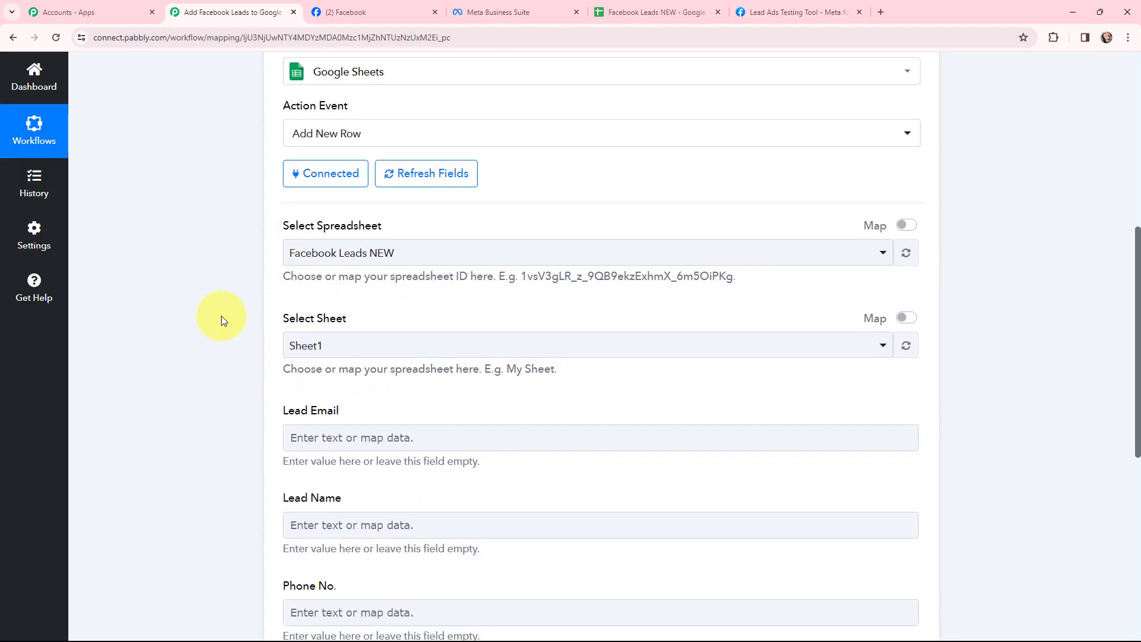
pyautogui.scroll(-2, 222, 321)
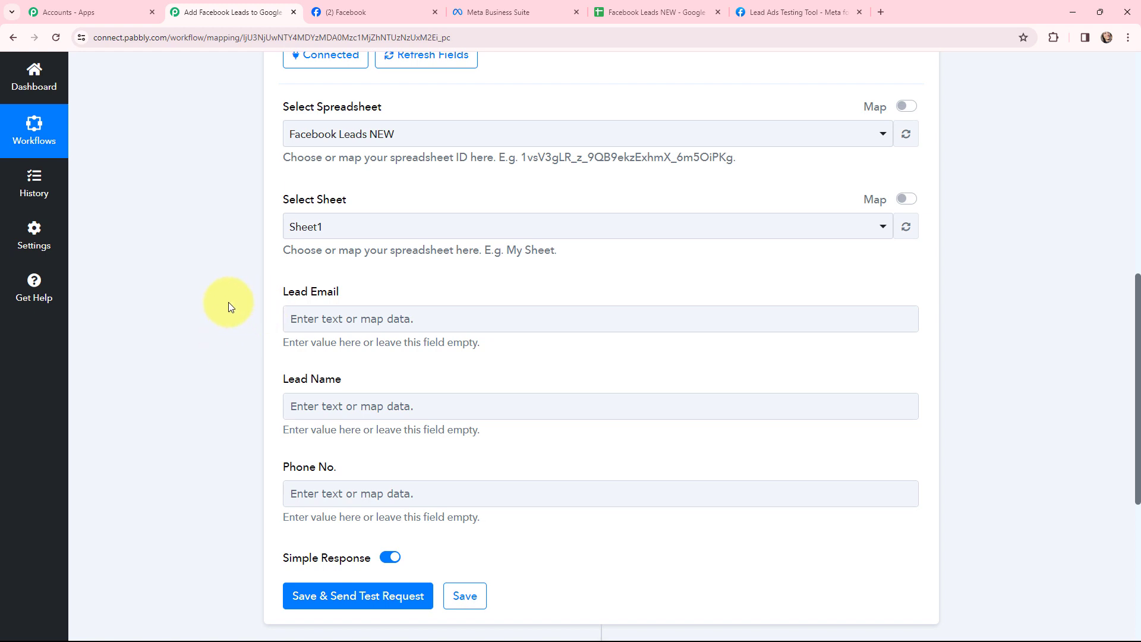
pyautogui.click(323, 319)
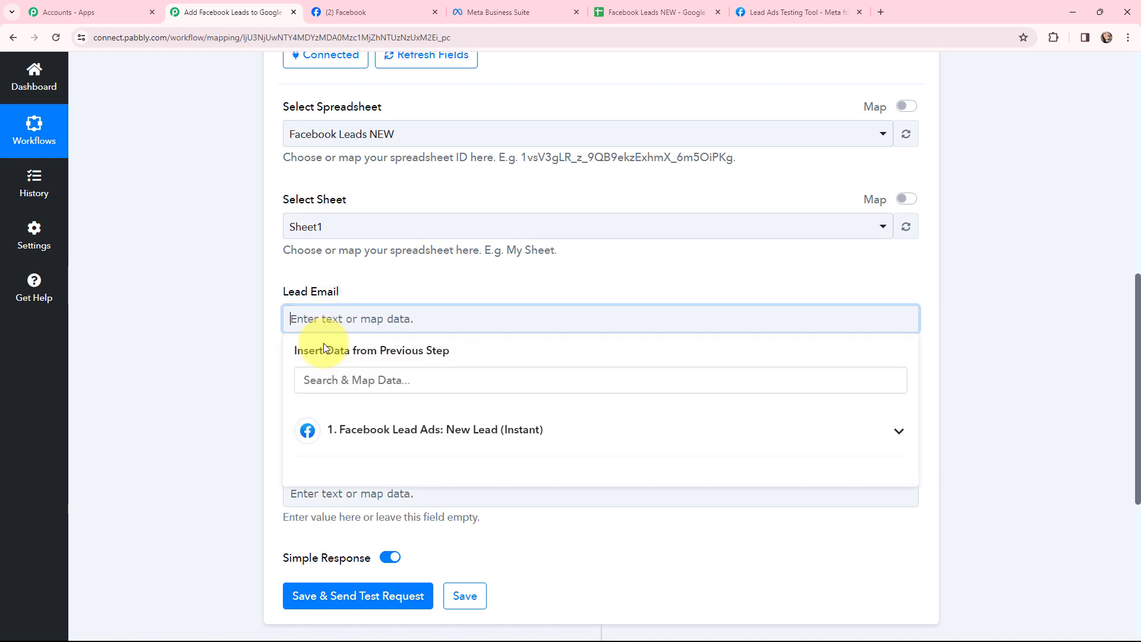
pyautogui.click(375, 446)
pyautogui.scroll(-2, 433, 274)
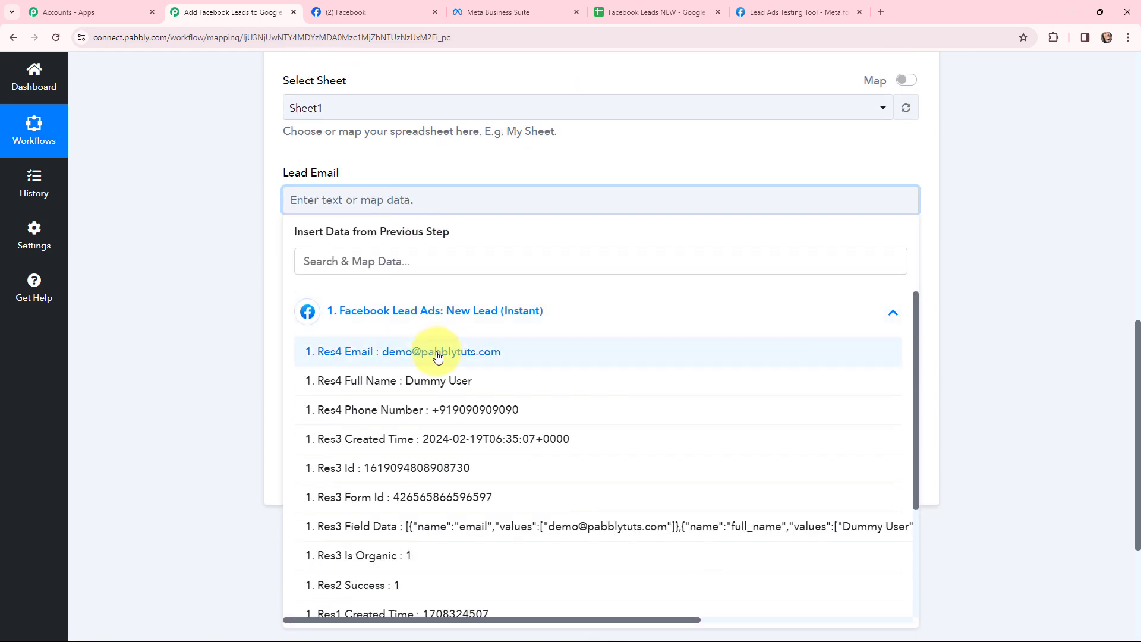
pyautogui.click(438, 356)
pyautogui.click(259, 242)
# Map Lead Name to the trigger's Res4 Full Name and Phone No. to its Res4 Phone Number
pyautogui.click(316, 304)
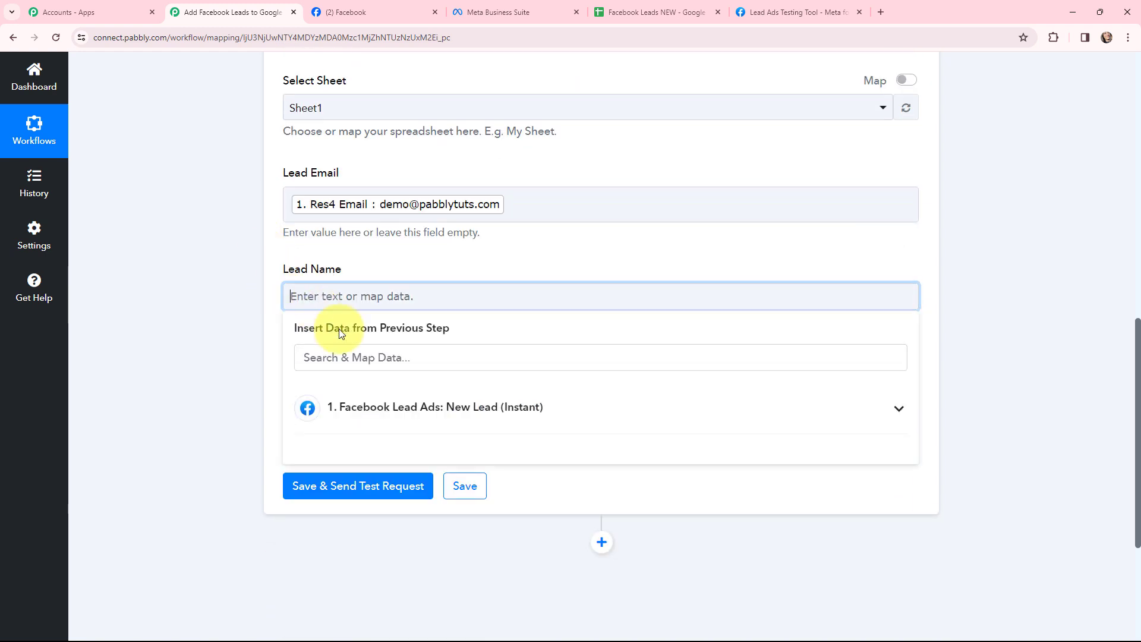
pyautogui.click(360, 403)
pyautogui.click(407, 476)
pyautogui.click(263, 349)
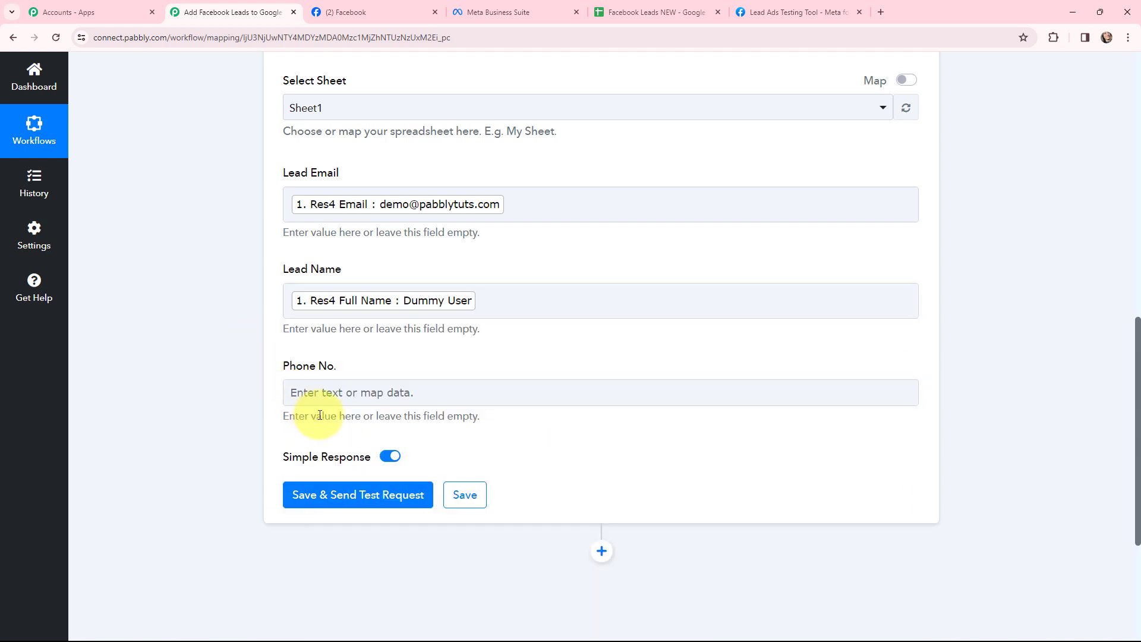
pyautogui.click(321, 394)
pyautogui.click(380, 501)
pyautogui.click(490, 607)
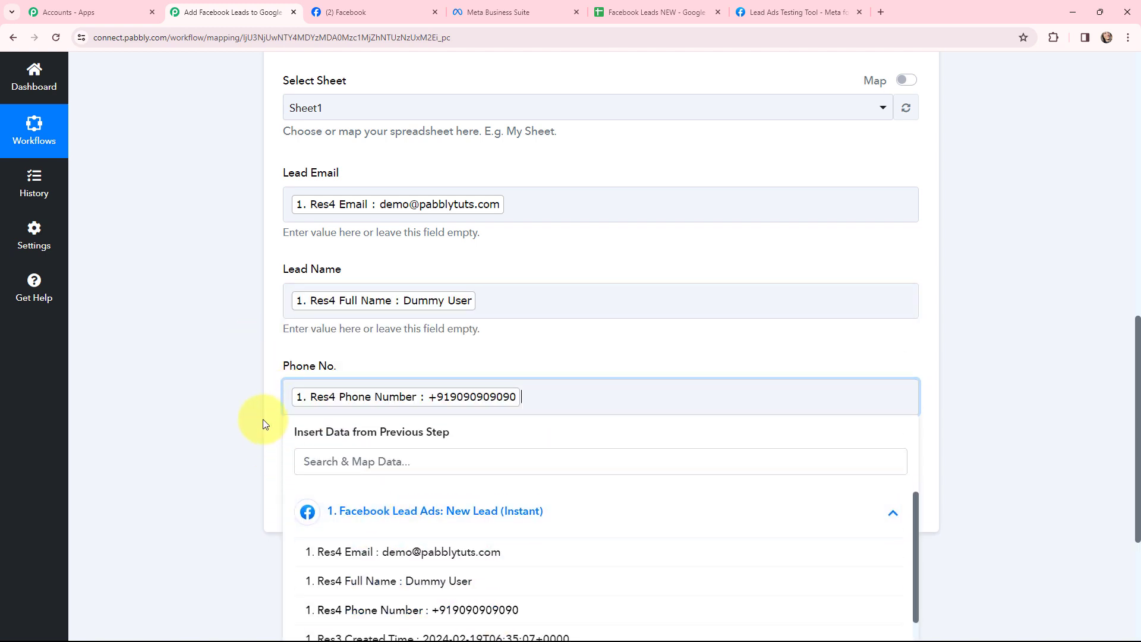
pyautogui.click(263, 424)
# Save the Google Sheets action with a test request, and check the spreadsheet for the added lead before returning to the workflow
pyautogui.scroll(2, 187, 369)
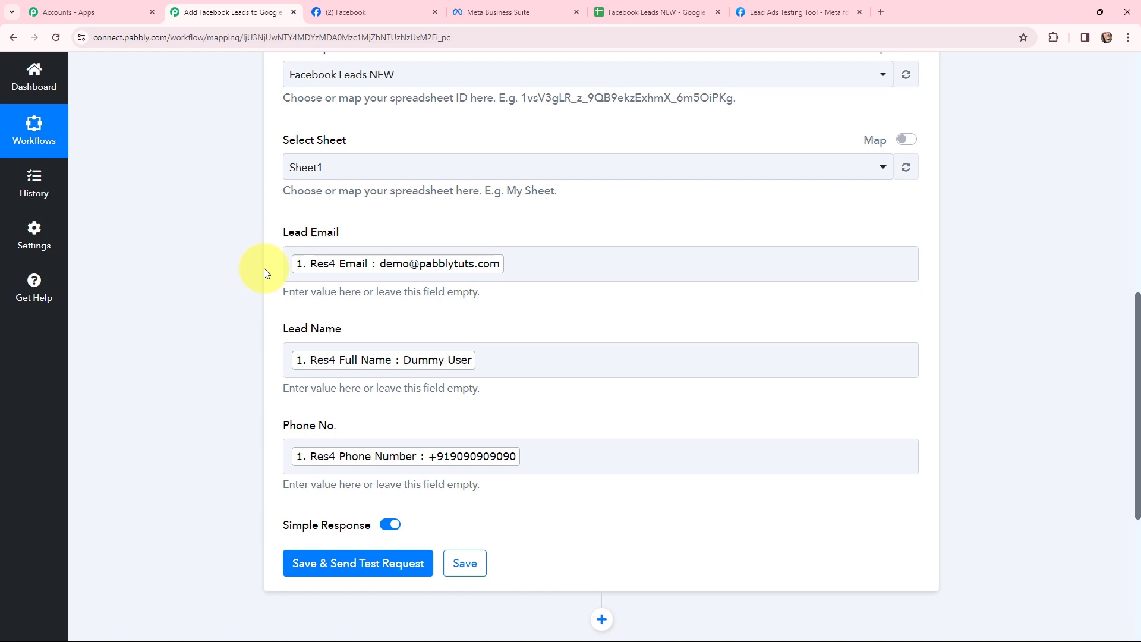
pyautogui.scroll(-5, 264, 269)
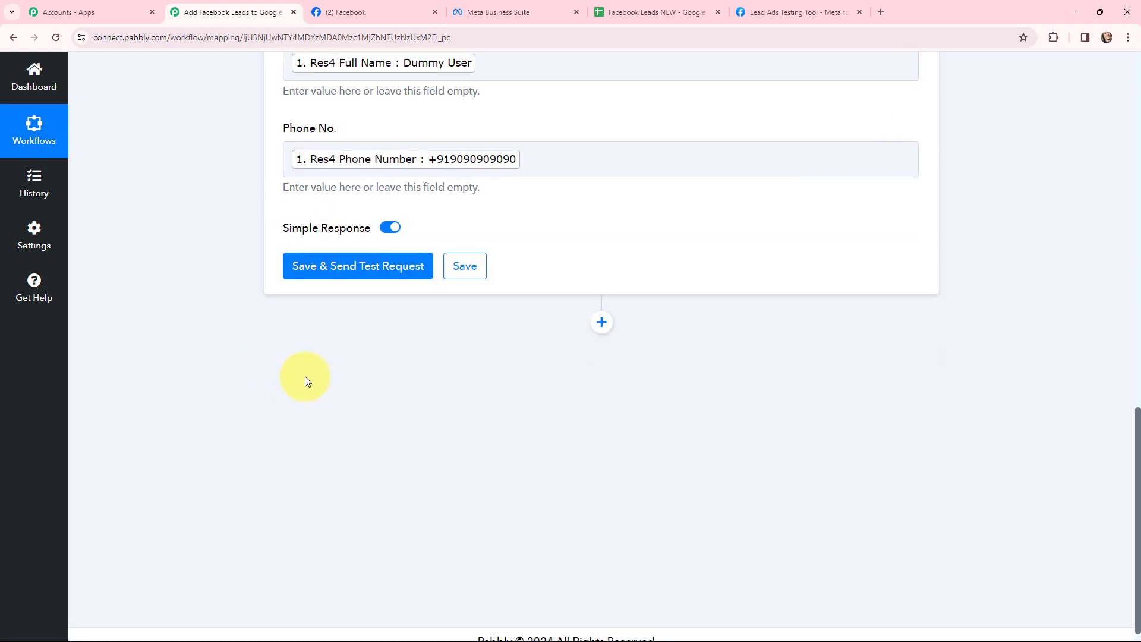
pyautogui.click(353, 267)
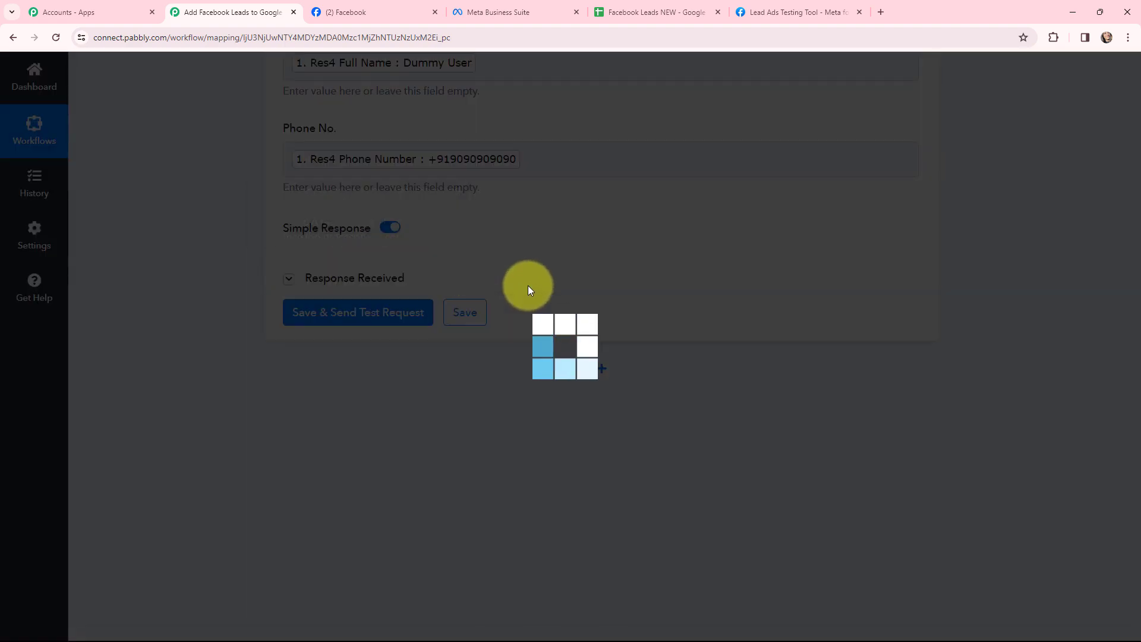
pyautogui.scroll(-3, 528, 288)
pyautogui.scroll(2, 528, 287)
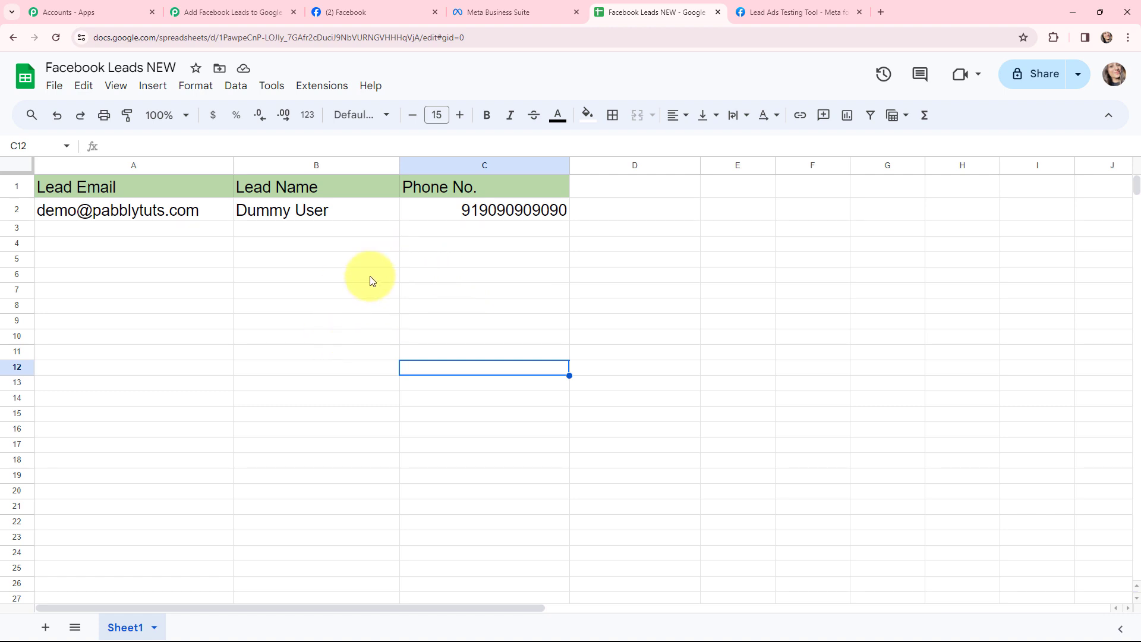
pyautogui.hotkey('ctrl', '2')
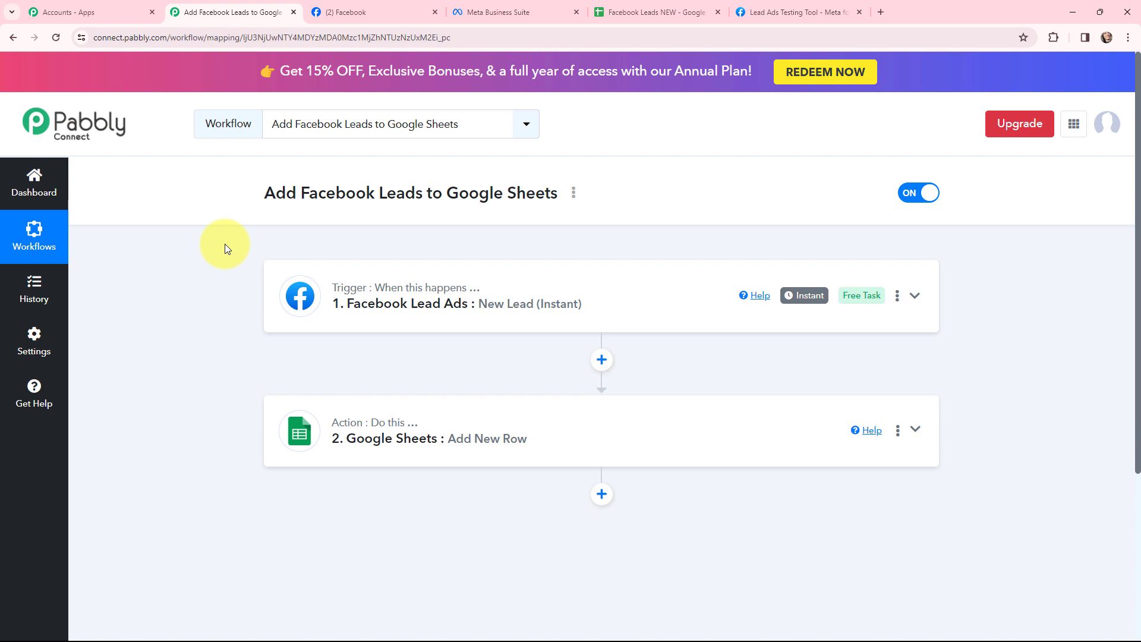